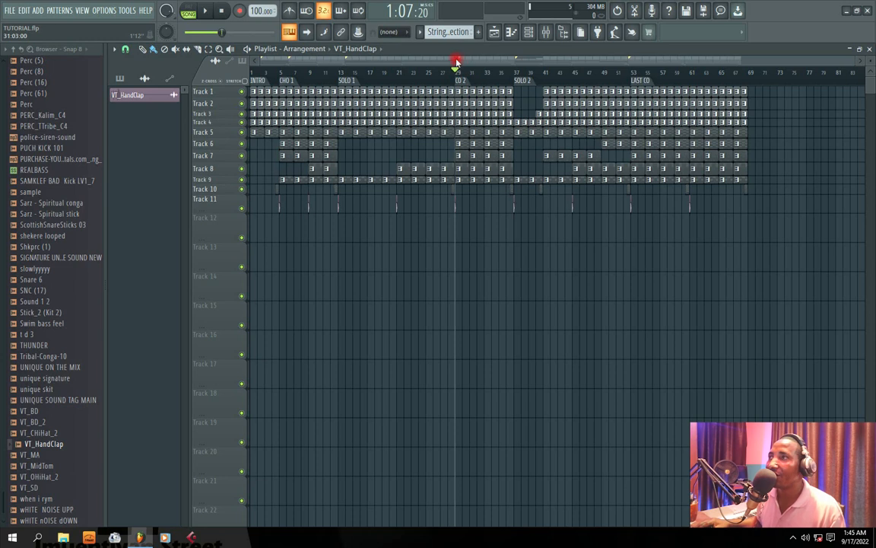
Play the arrangement from the CHO 1 marker to listen to the first chorus, and stop playback.
left_click(287, 76)
key("space")
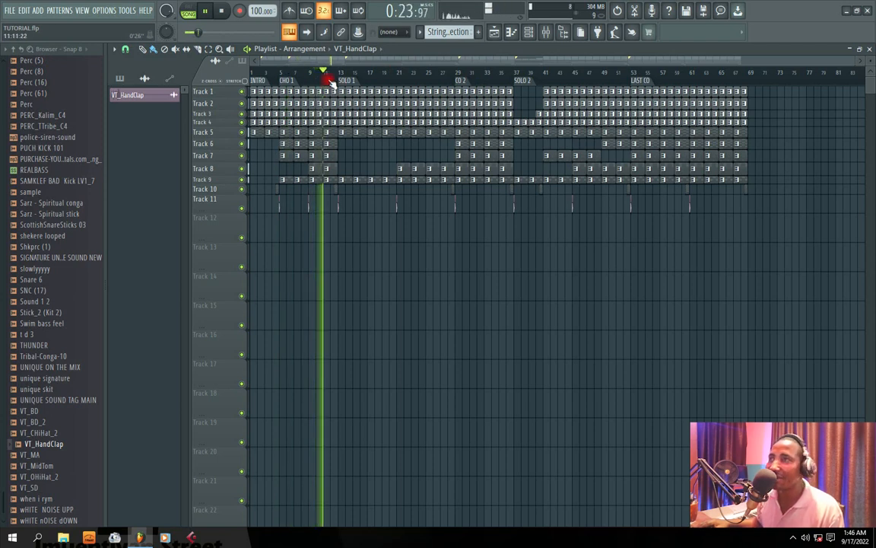
key("space")
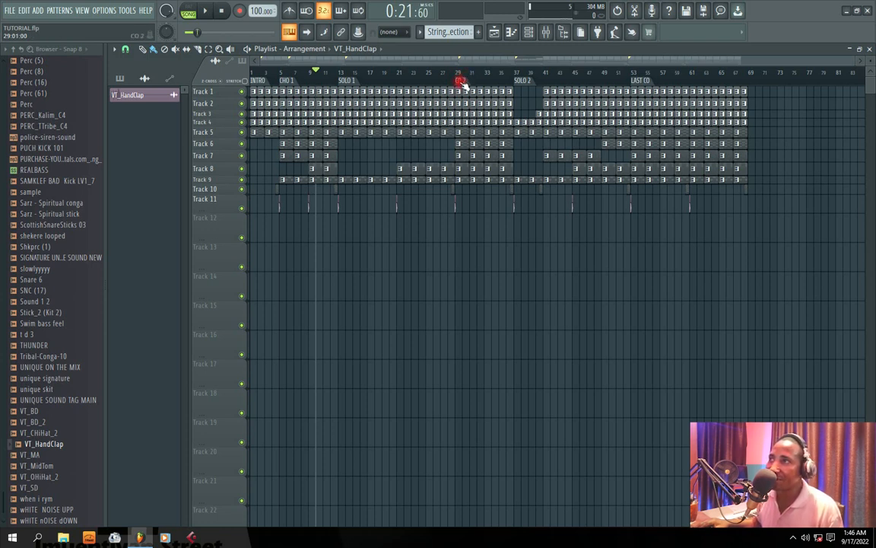
Select the CO 2 section in the playlist and start looped playback of it.
left_click(459, 79)
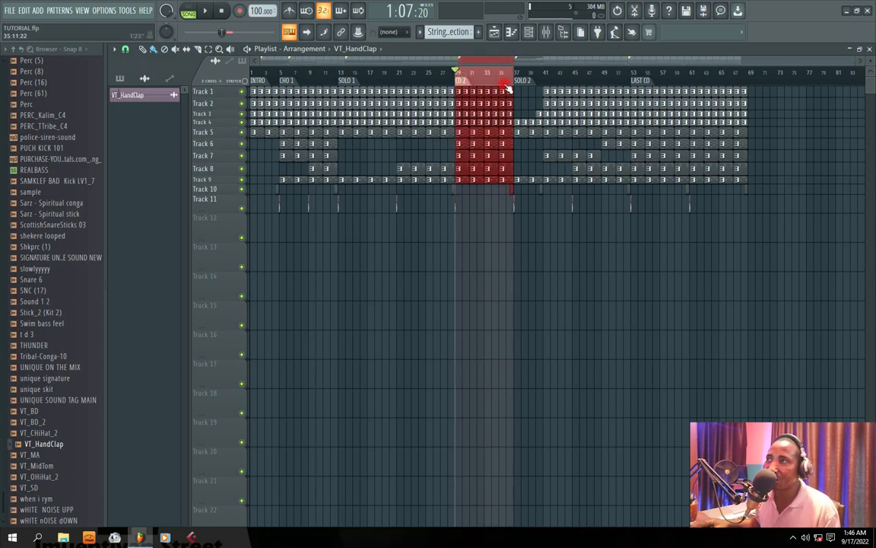
key("space")
key("space")
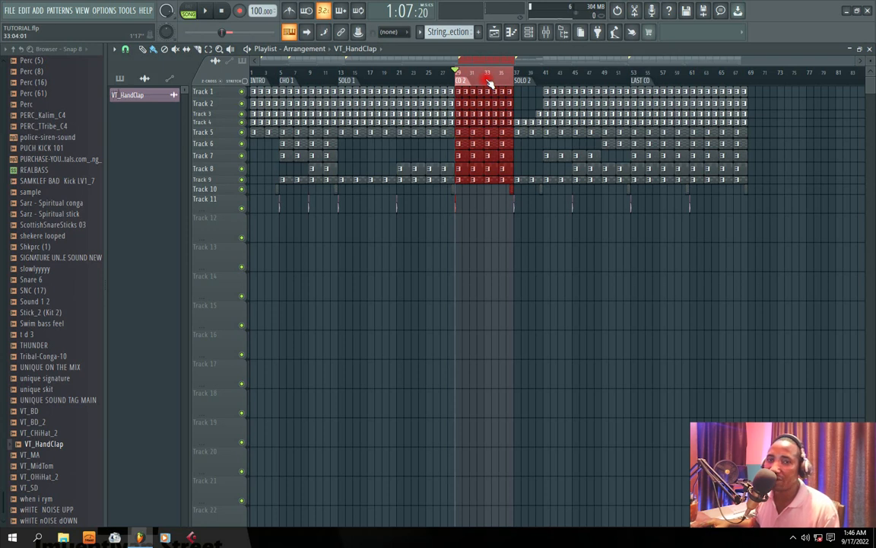
key("space")
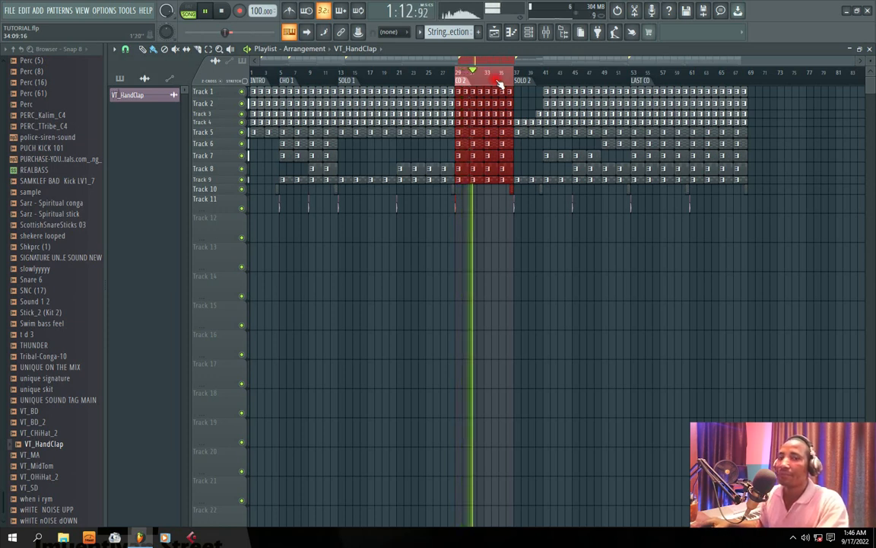
Restore the playlist to a smaller window, arrange it beside the channel rack and stop playback.
double_click(536, 49)
left_click_drag(427, 160, 432, 115)
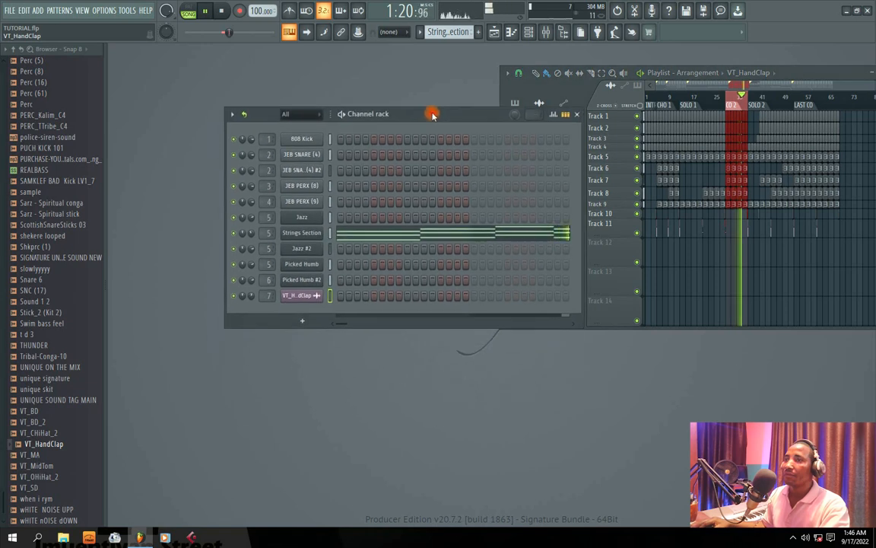
left_click(563, 102)
left_click_drag(492, 116, 463, 116)
left_click_drag(813, 73, 792, 72)
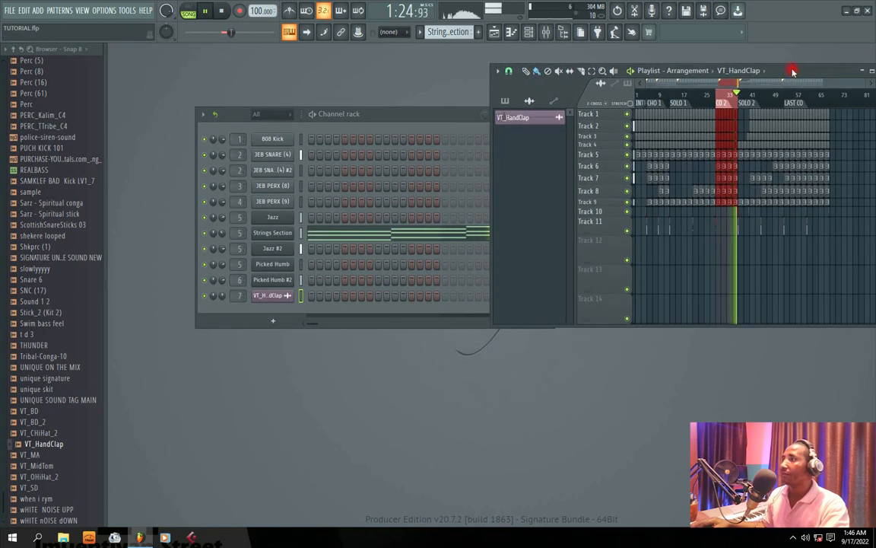
left_click(709, 88)
key("space")
left_click_drag(392, 114, 399, 151)
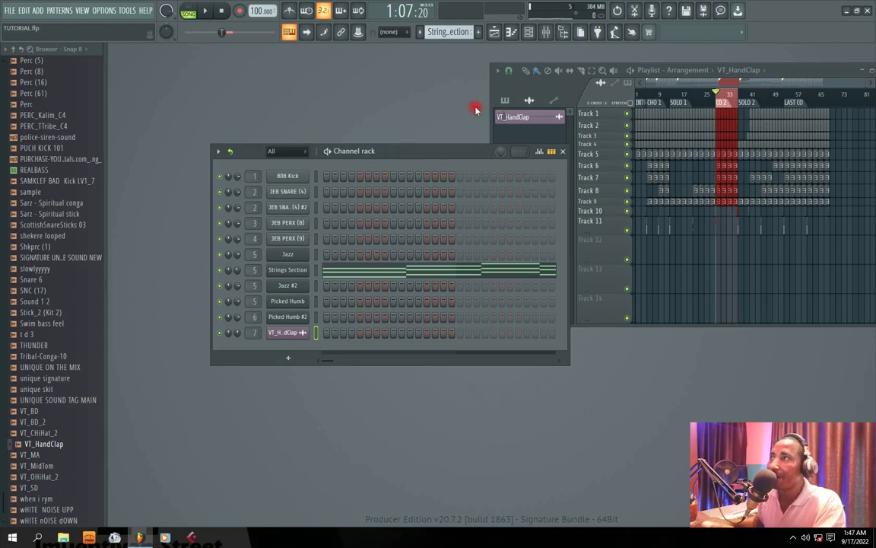
Open the mixer, reposition its window and select the Master track.
left_click(494, 32)
left_click_drag(442, 202, 452, 137)
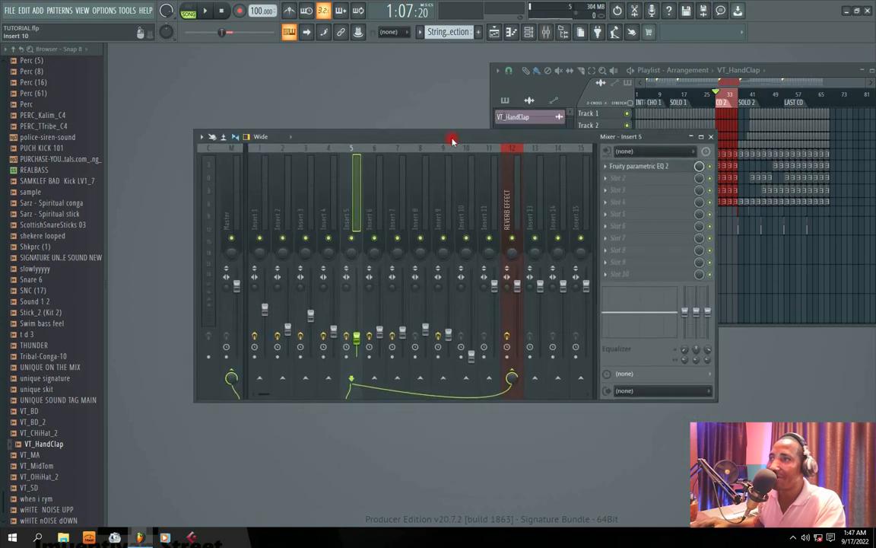
left_click(229, 213)
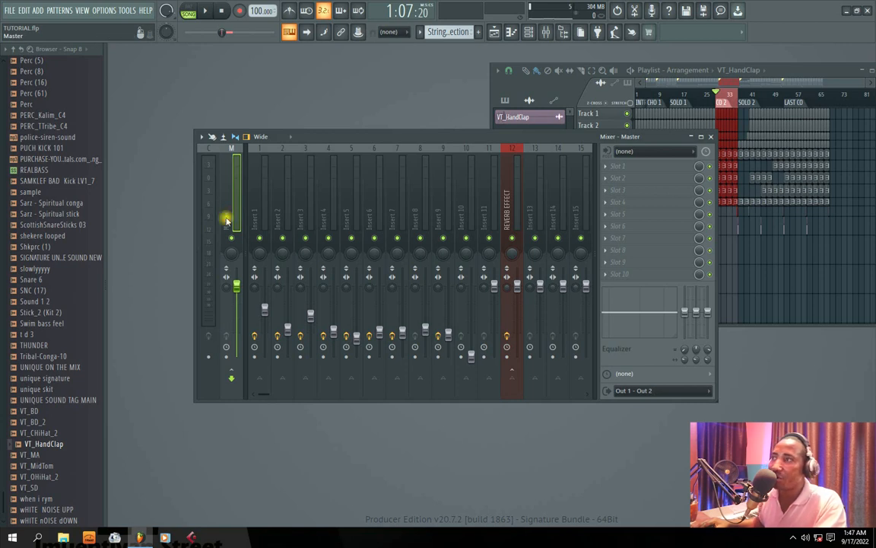
left_click_drag(454, 144, 413, 141)
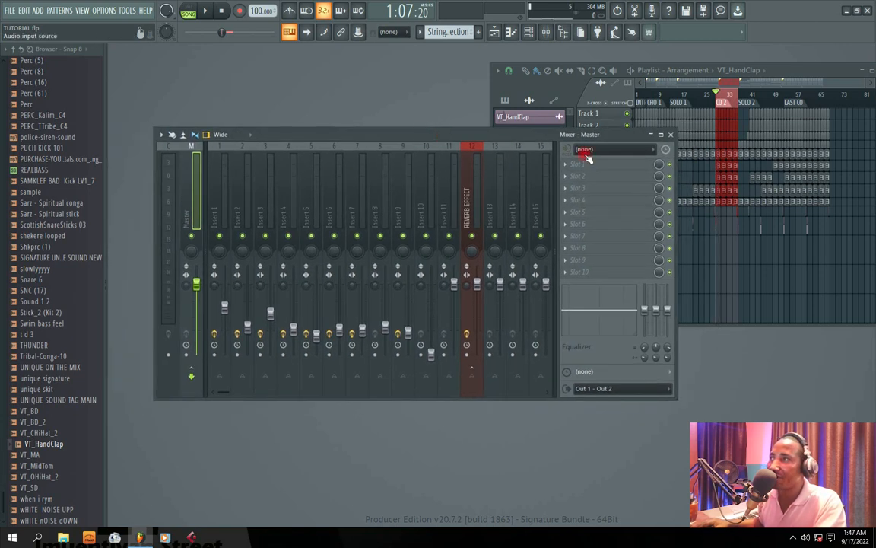
Maximize and restore the mixer, and enlarge its window to show tracks up to Insert 20.
double_click(493, 134)
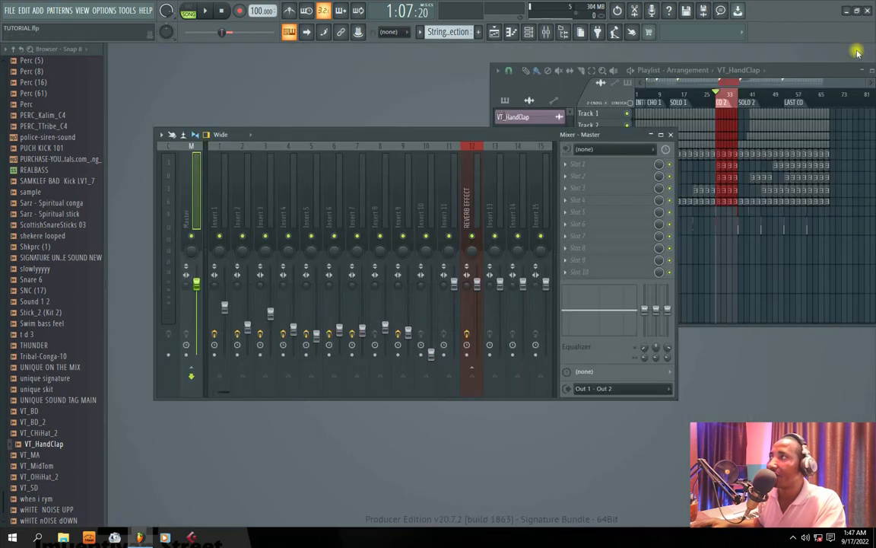
double_click(773, 48)
left_click_drag(619, 370, 732, 402)
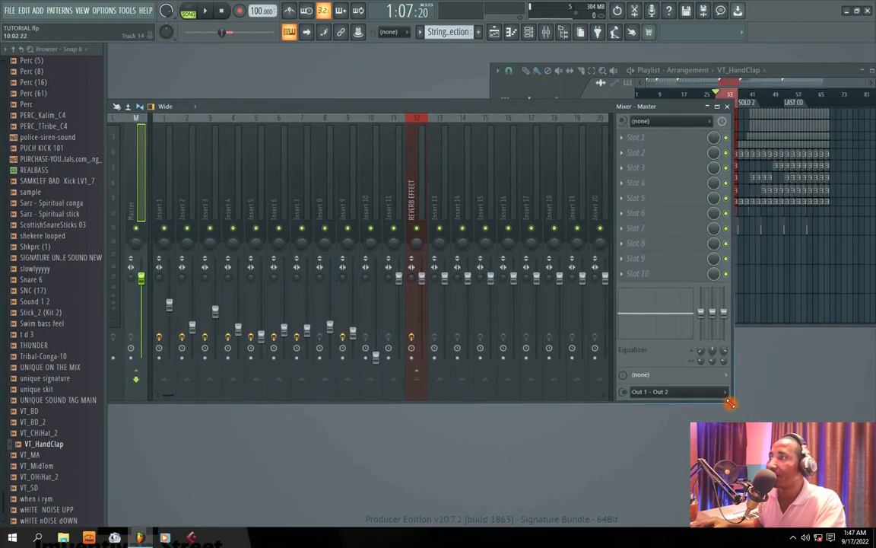
left_click_drag(293, 109, 355, 107)
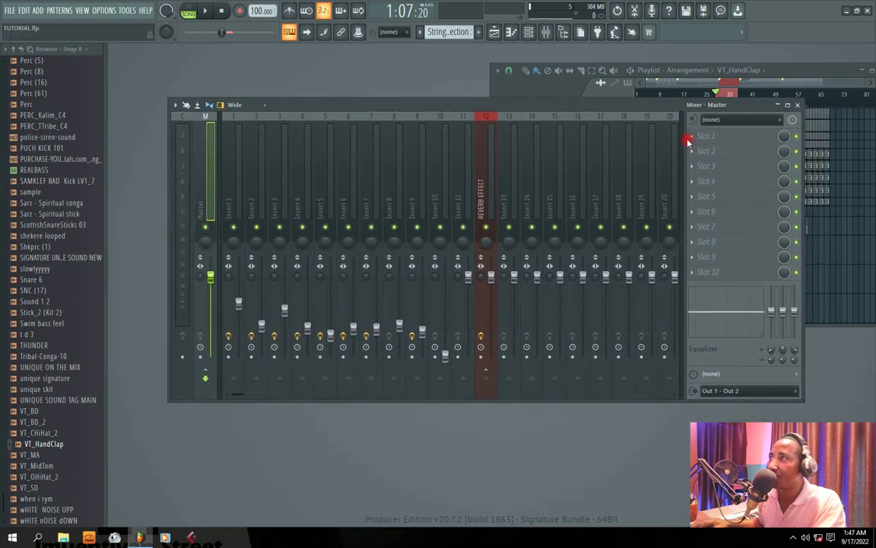
Narrow the mixer window, close the playlist and centre the mixer in the workspace.
left_click(805, 218)
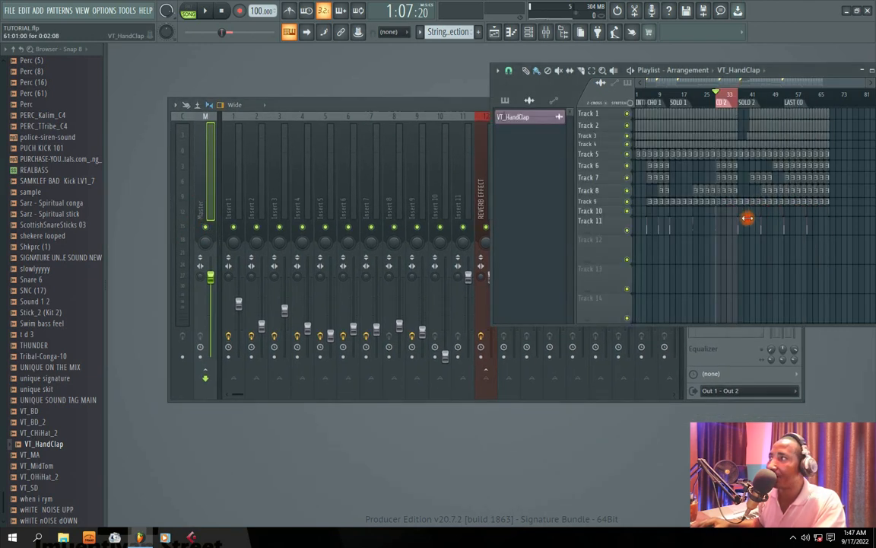
left_click(454, 105)
left_click_drag(804, 228, 703, 230)
left_click_drag(797, 73, 626, 95)
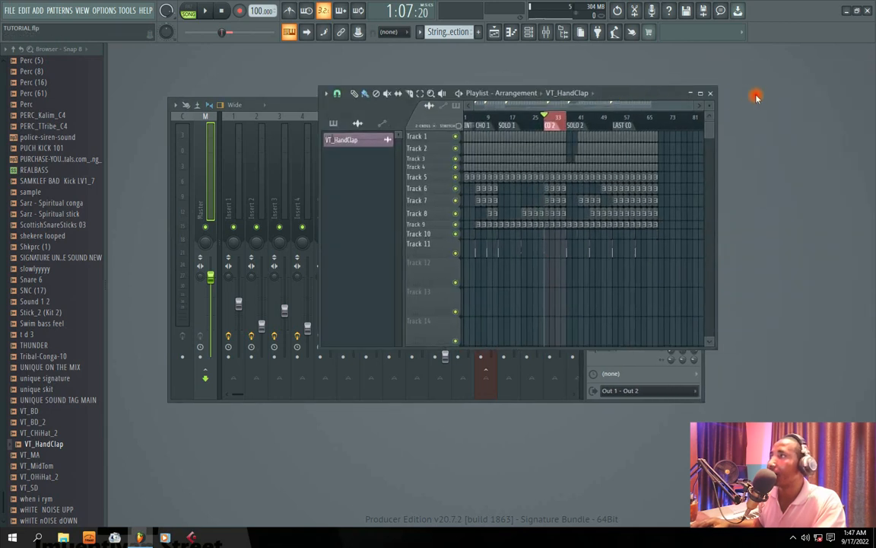
left_click(715, 93)
left_click_drag(499, 105, 526, 104)
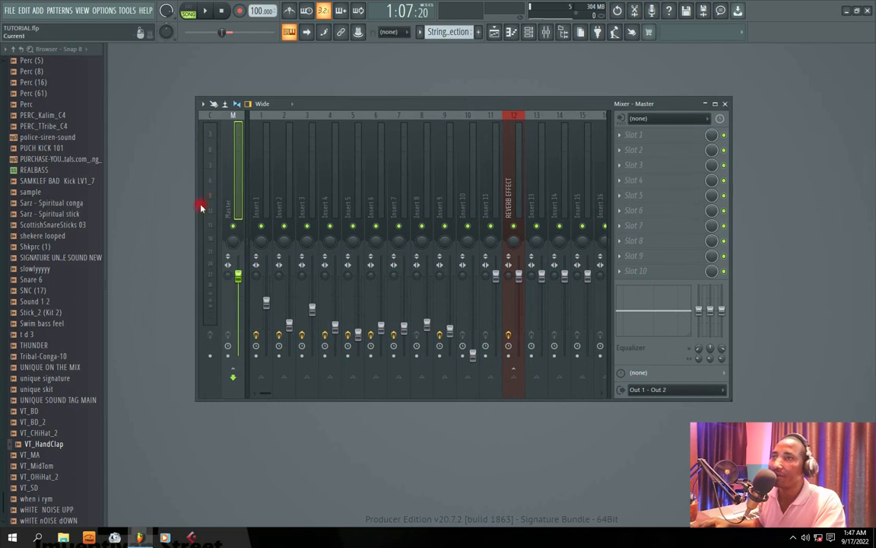
left_click_drag(407, 102, 391, 94)
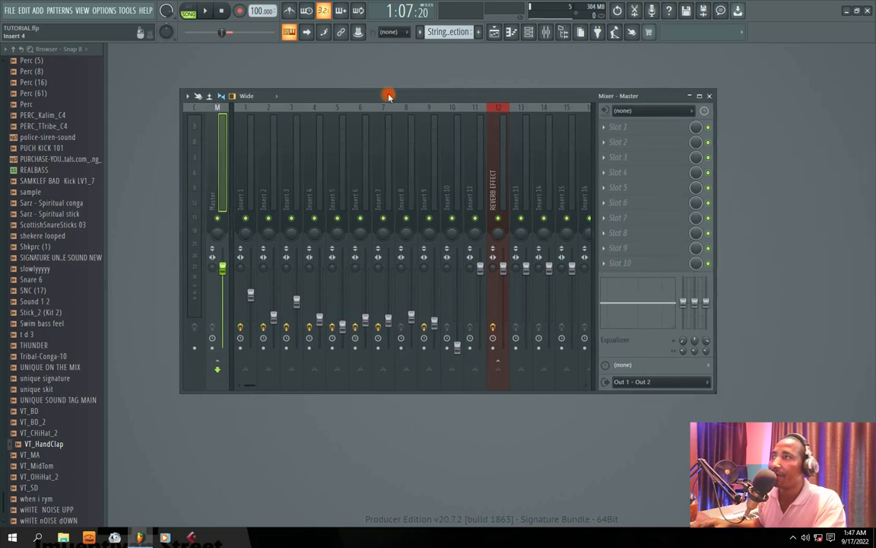
Load Fruity Parametric EQ 2 into slot 1 of the Master track and audition the section with it open.
left_click(605, 129)
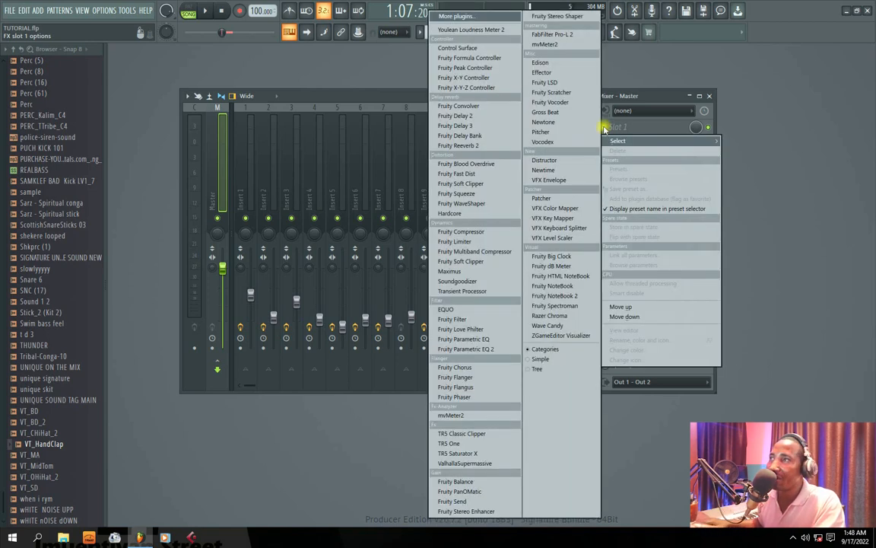
left_click(460, 349)
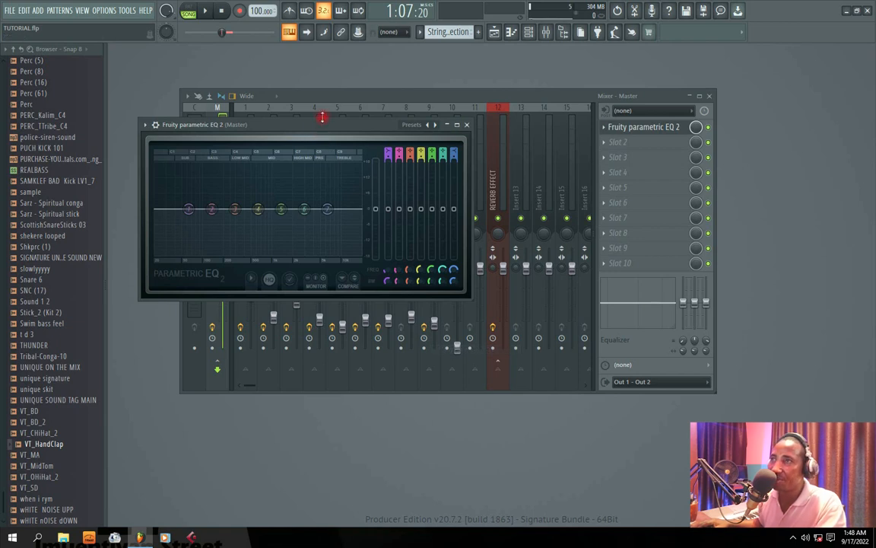
left_click_drag(299, 127, 347, 124)
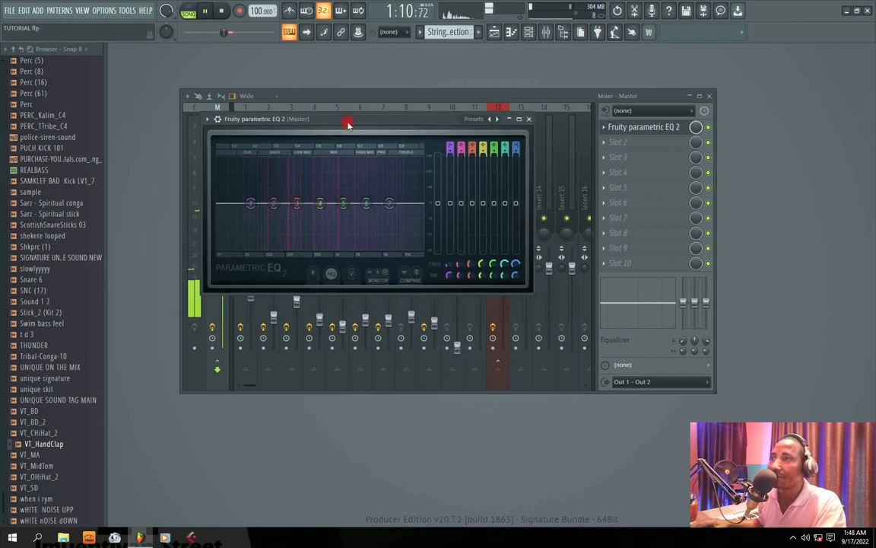
key("space")
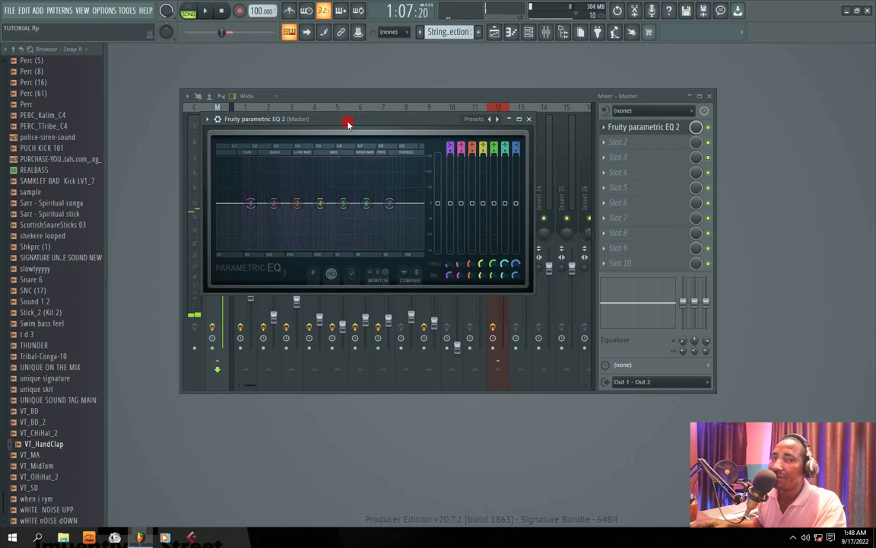
left_click_drag(348, 124, 355, 118)
Apply the "20Hz + 18kHz cut" preset to the Master EQ and audition it briefly.
right_click(504, 112)
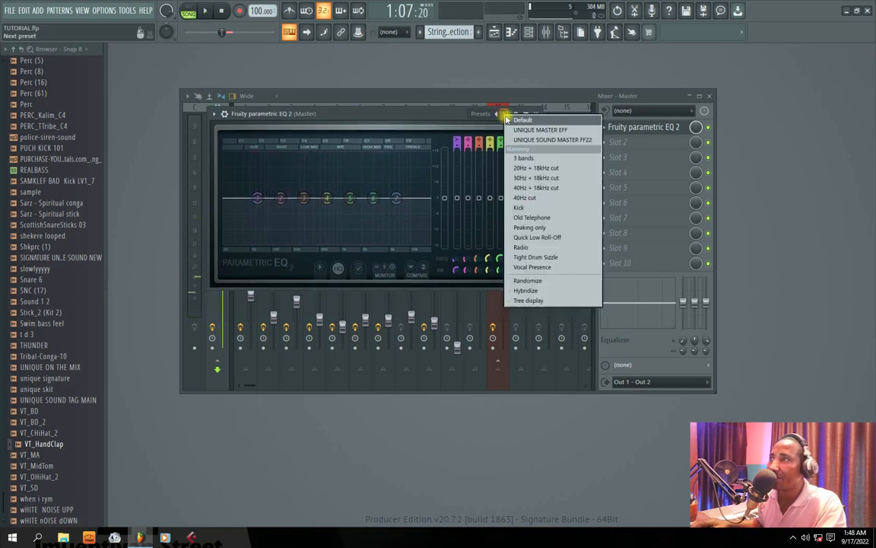
left_click(535, 168)
key("space")
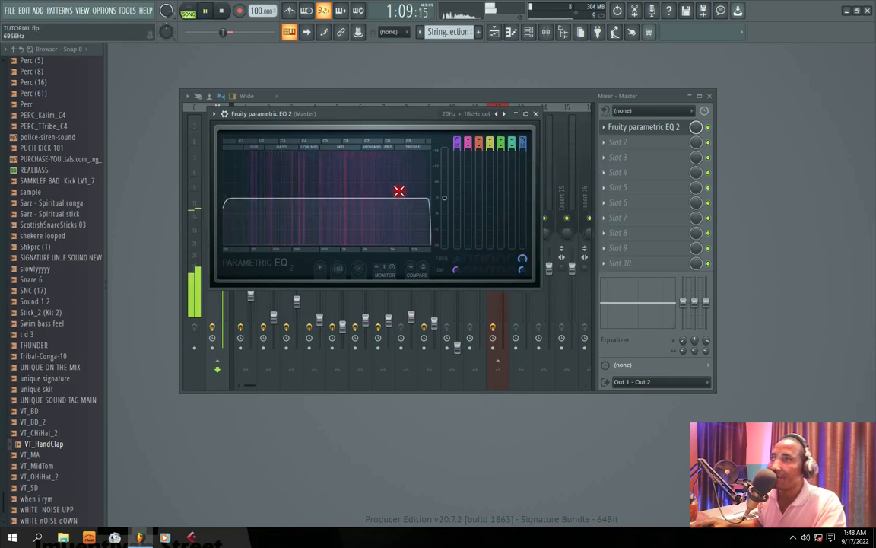
key("space")
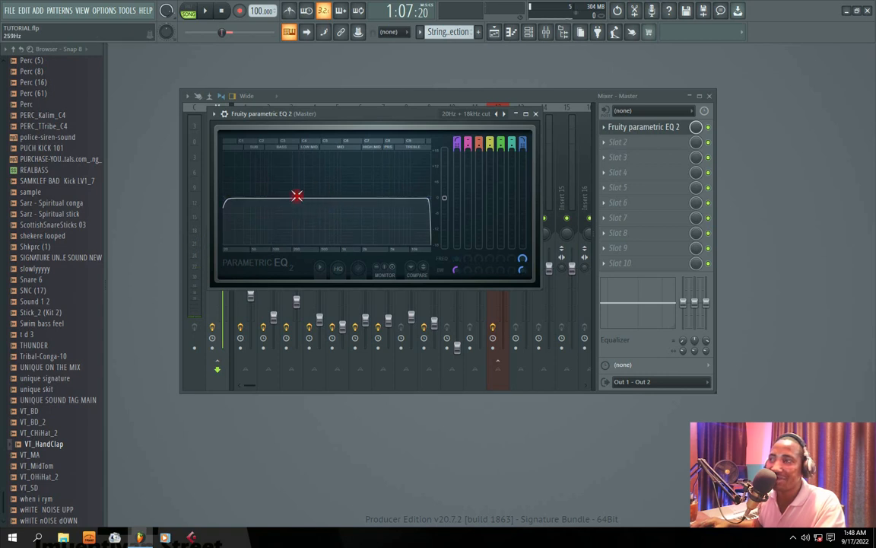
Lower the Master EQ's high-cut point and raise its low-cut point while auditioning the CO 2 section.
left_click_drag(430, 199, 415, 199)
key("space")
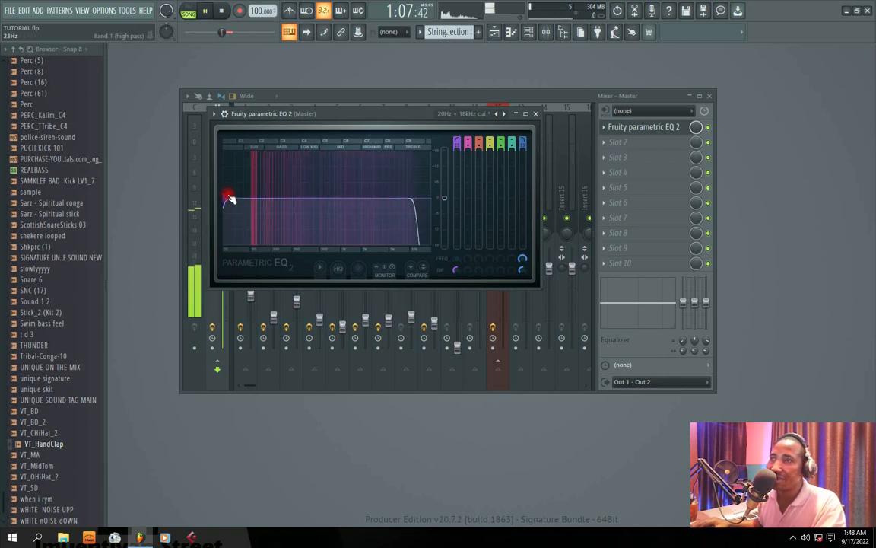
left_click_drag(232, 198, 243, 198)
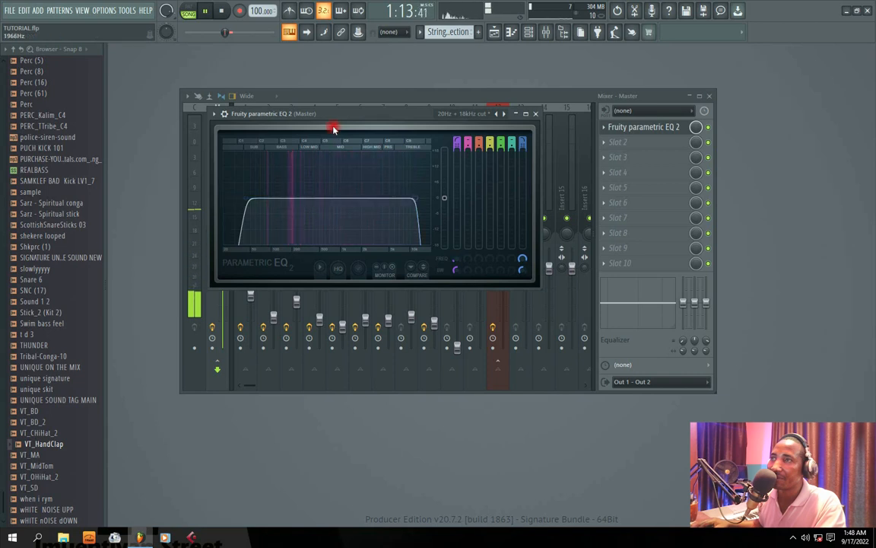
key("space")
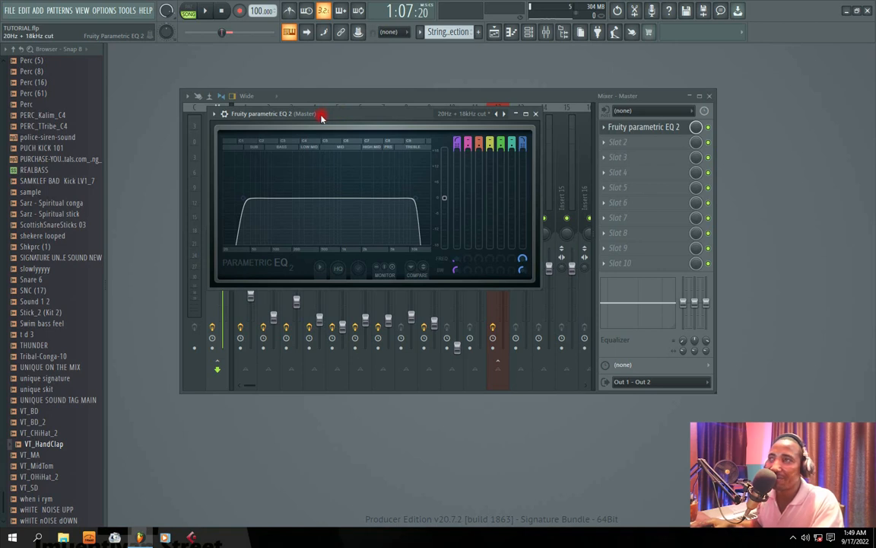
Close the Parametric EQ 2 editor and reposition the mixer window.
left_click_drag(332, 119, 314, 122)
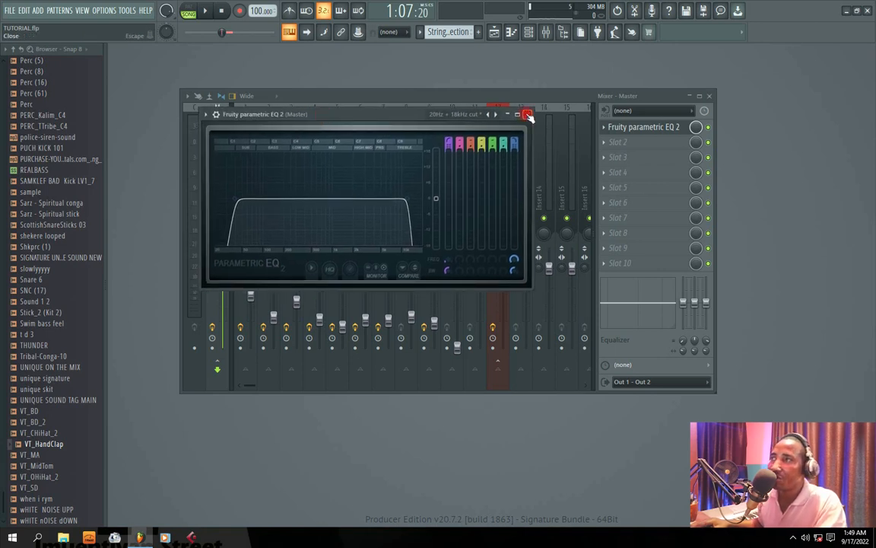
left_click(528, 115)
left_click_drag(588, 95, 552, 94)
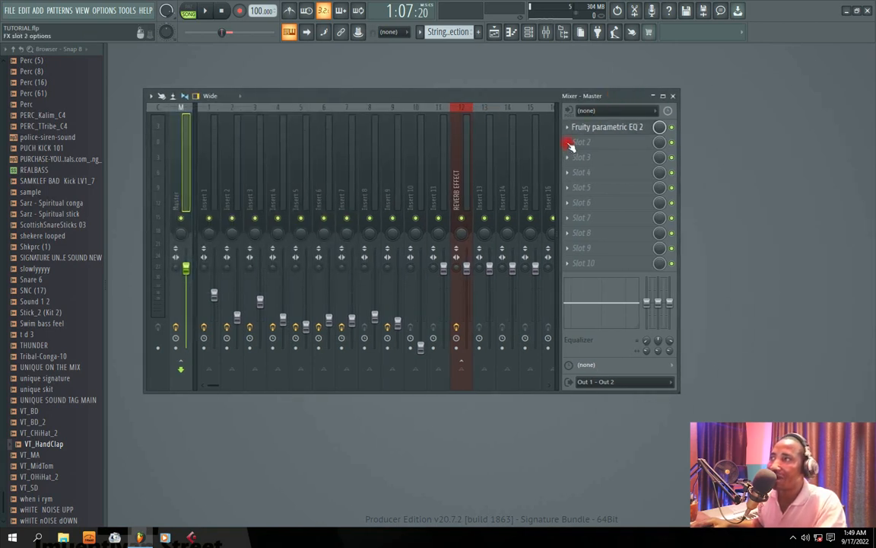
Load Fruity Limiter into slot 2 of the Master track, start playback and enlarge the limiter window.
left_click(569, 145)
left_click(617, 92)
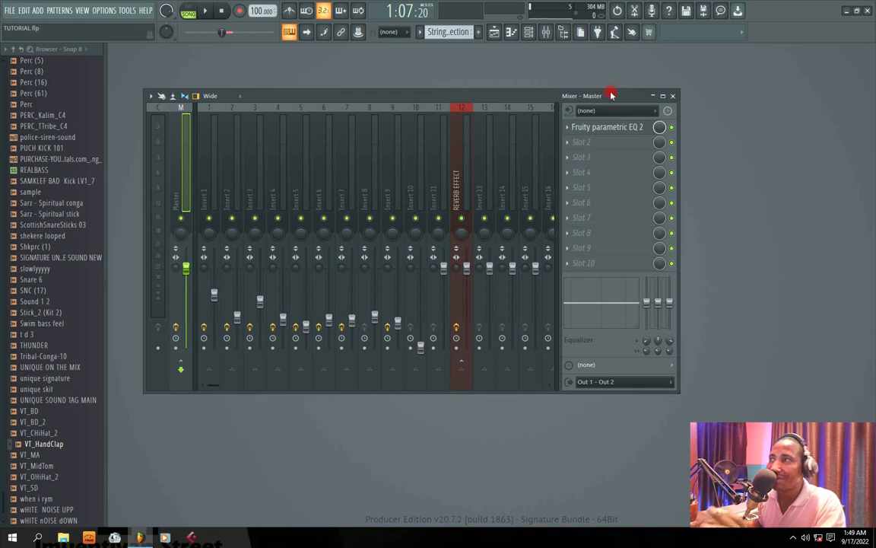
left_click(568, 142)
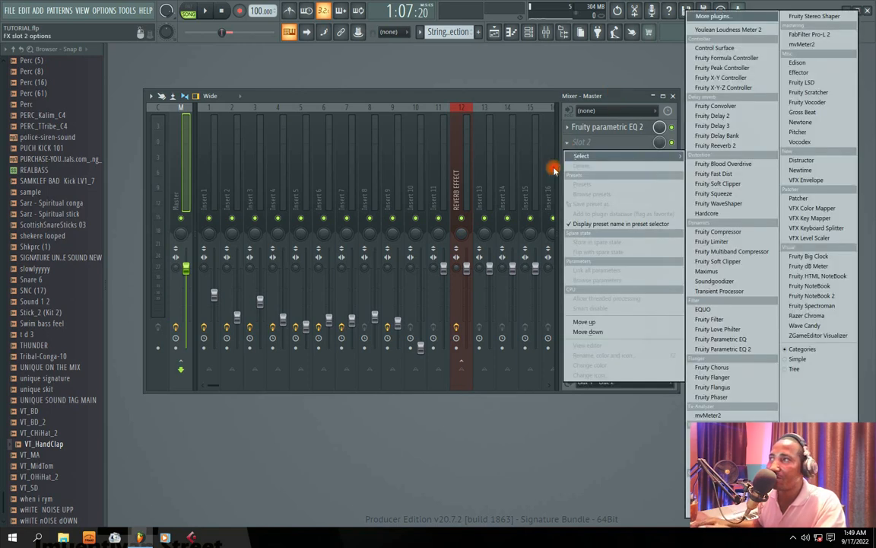
left_click(712, 241)
left_click_drag(316, 139, 362, 133)
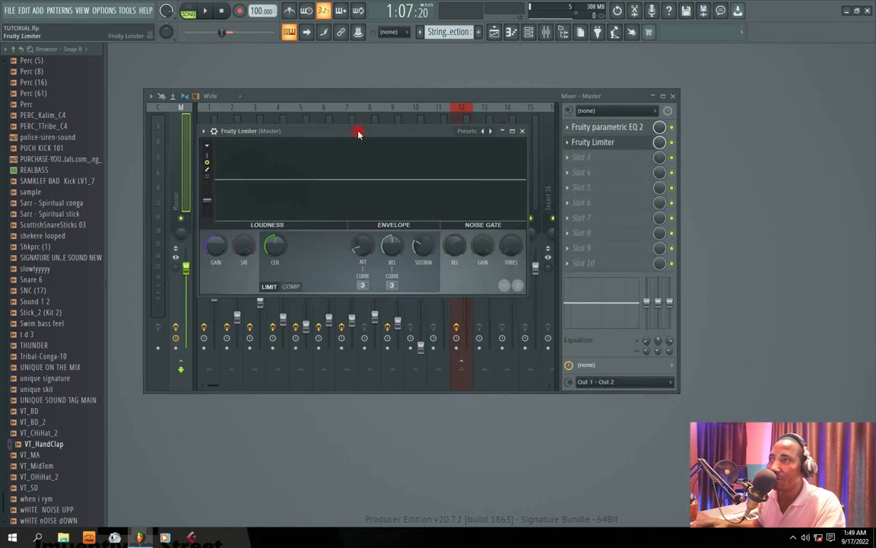
key("space")
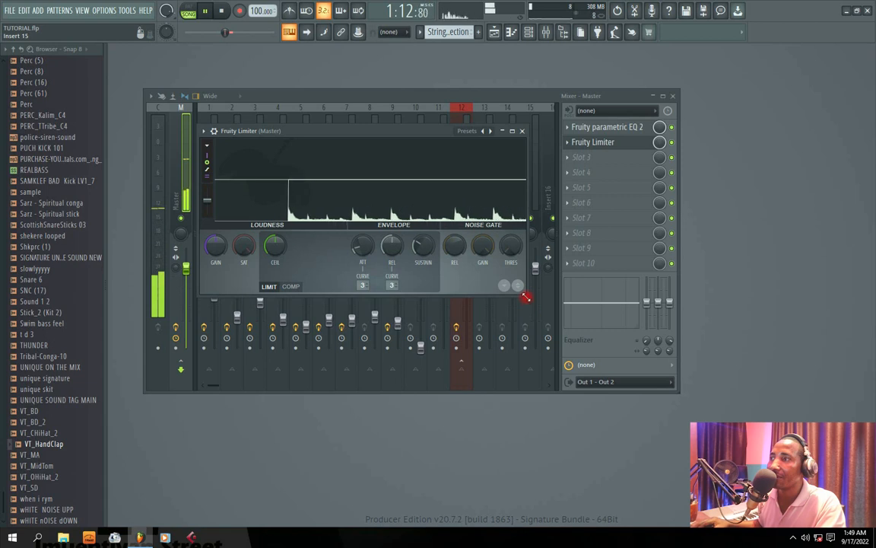
left_click_drag(525, 296, 611, 364)
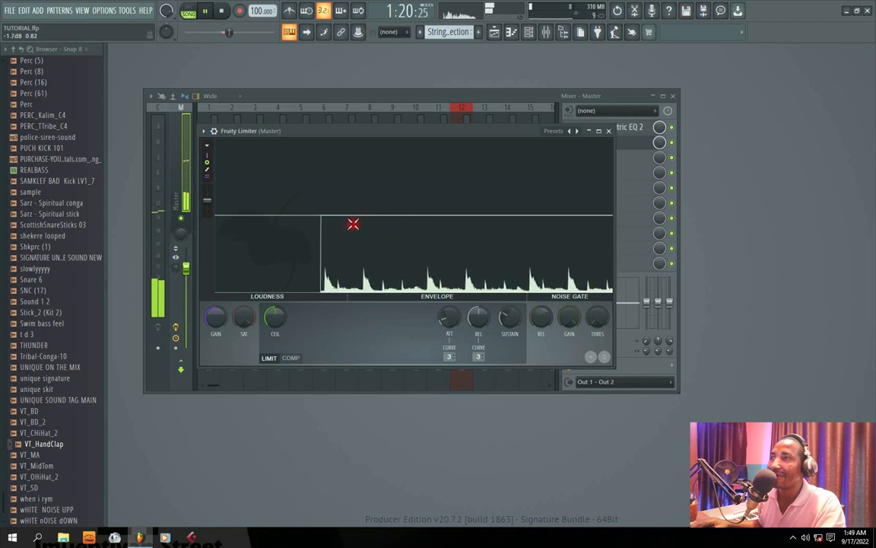
Stop playback, reposition the Fruity Limiter window and switch it to its compressor settings.
key("space")
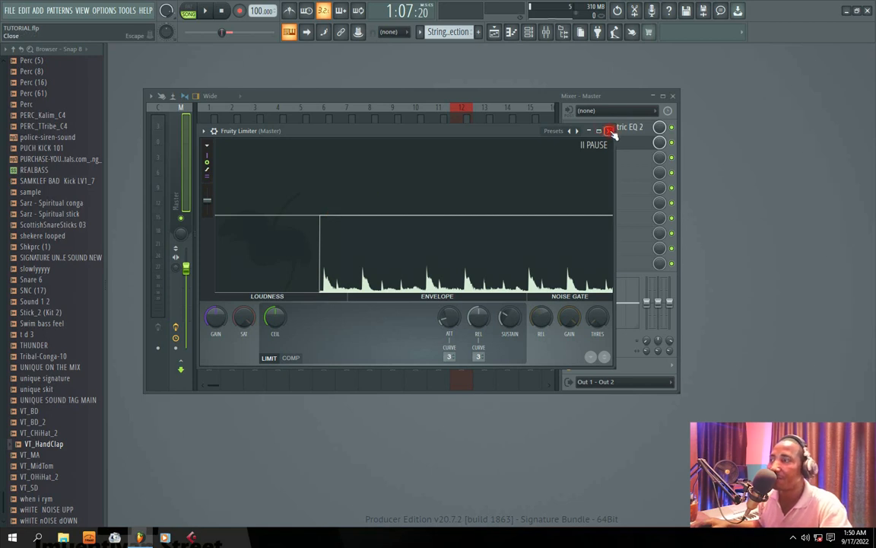
mouse_move(368, 130)
left_mouse_down()
mouse_move(219, 127)
mouse_move(380, 118)
left_mouse_up()
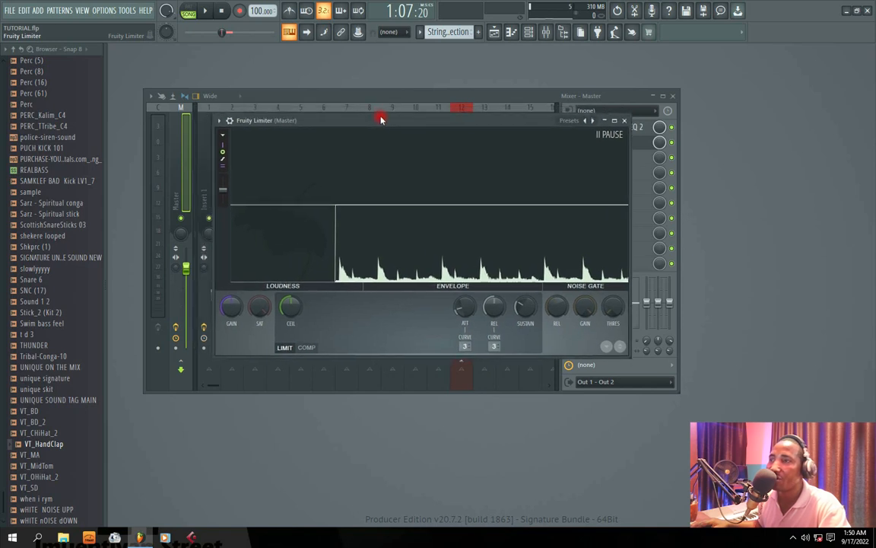
left_click(309, 348)
left_click(286, 349)
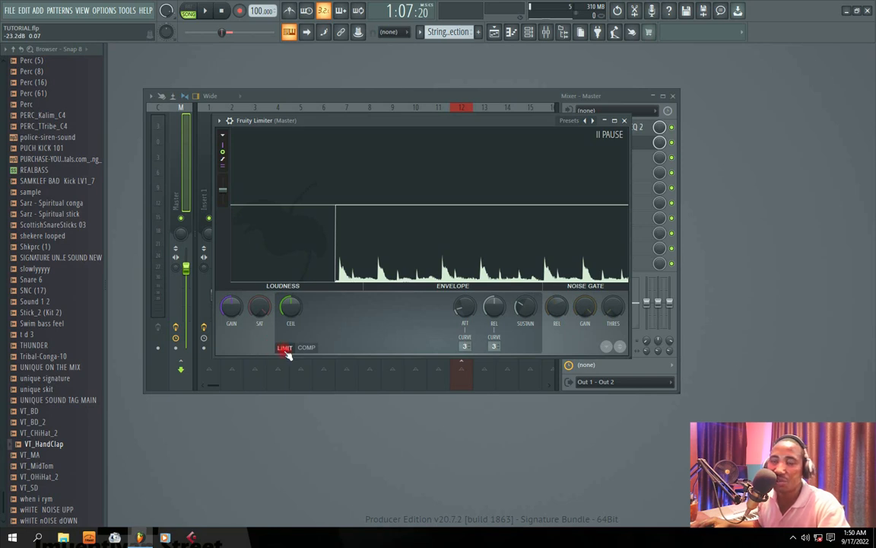
left_click(308, 348)
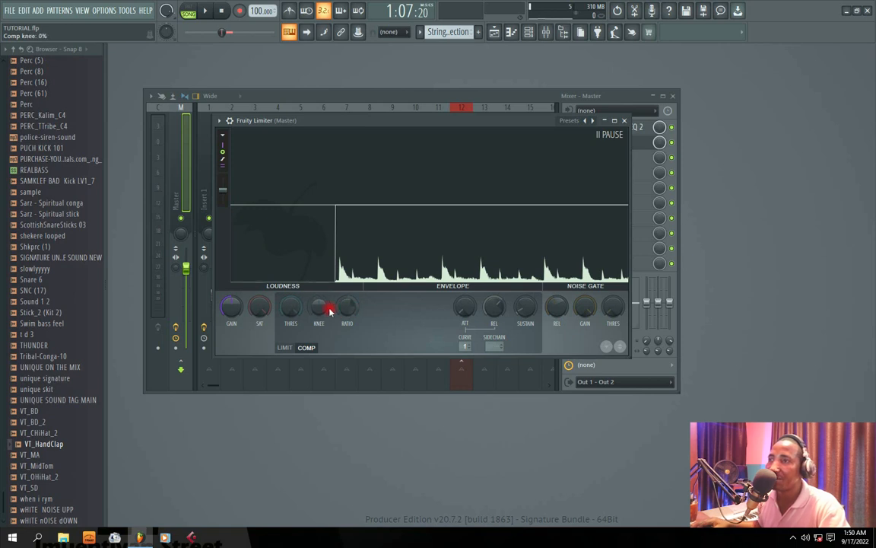
Lower the compressor's threshold and adjust its knee and ratio while auditioning the CO 2 section.
left_click_drag(290, 307, 291, 342)
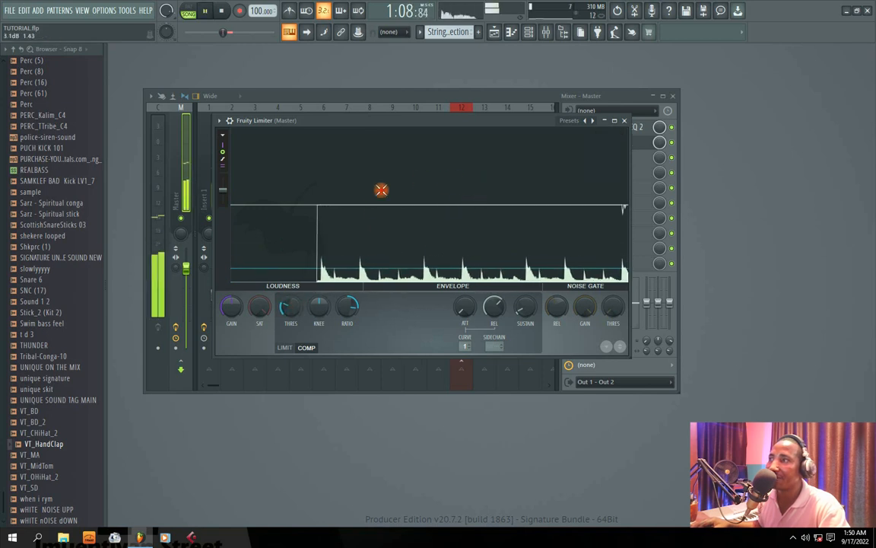
key("space")
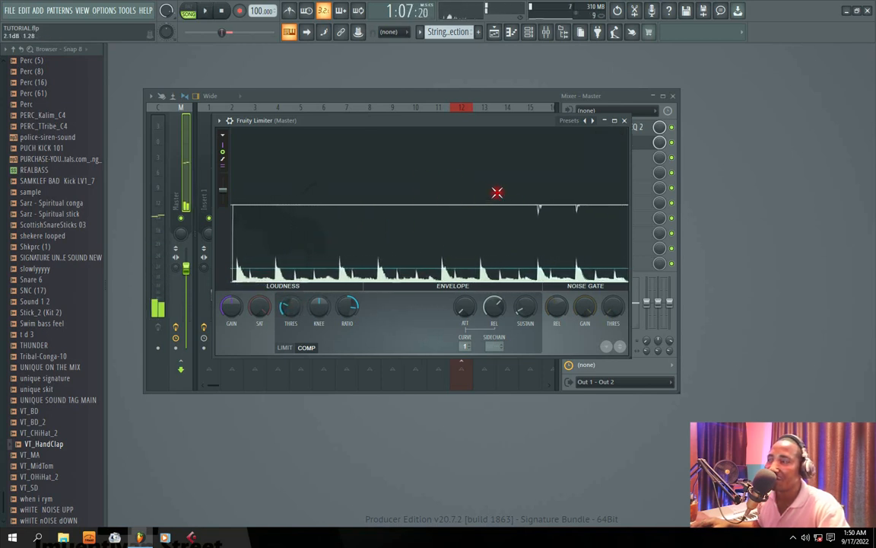
left_click(462, 235)
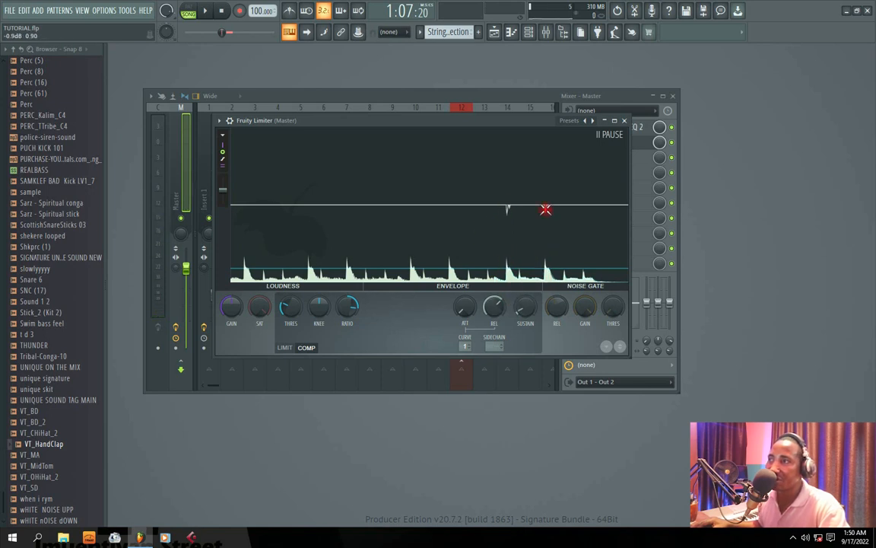
key("space")
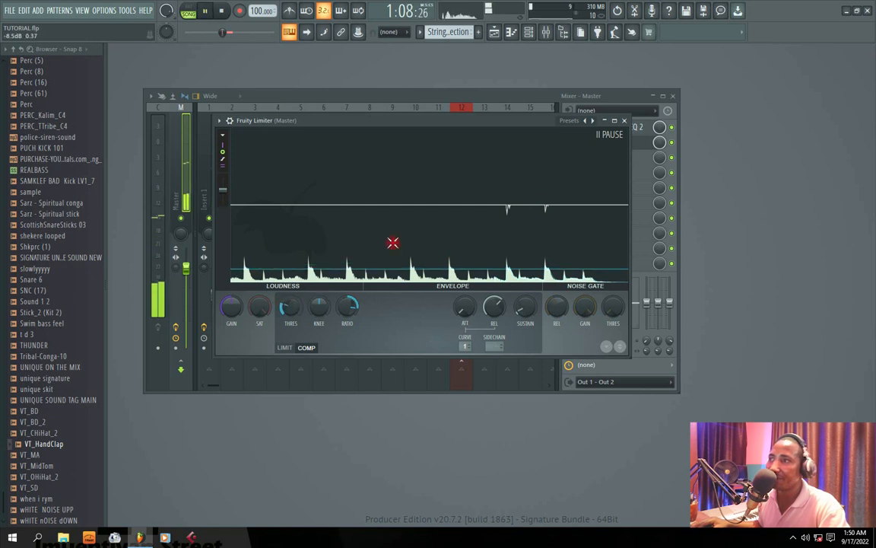
Lower the compressor threshold slightly further and shorten its release while auditioning the loop.
mouse_move(289, 310)
left_mouse_down()
mouse_move(290, 318)
mouse_move(290, 307)
left_mouse_up()
key("space")
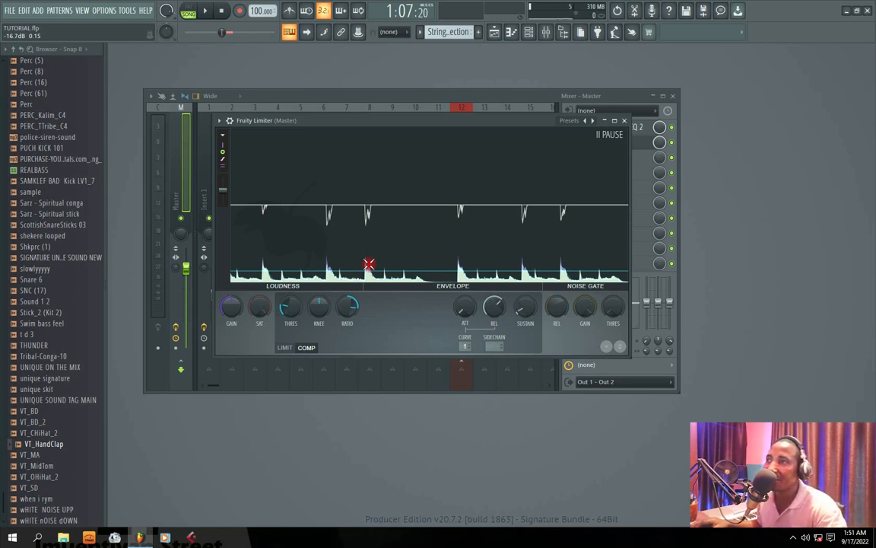
key("space")
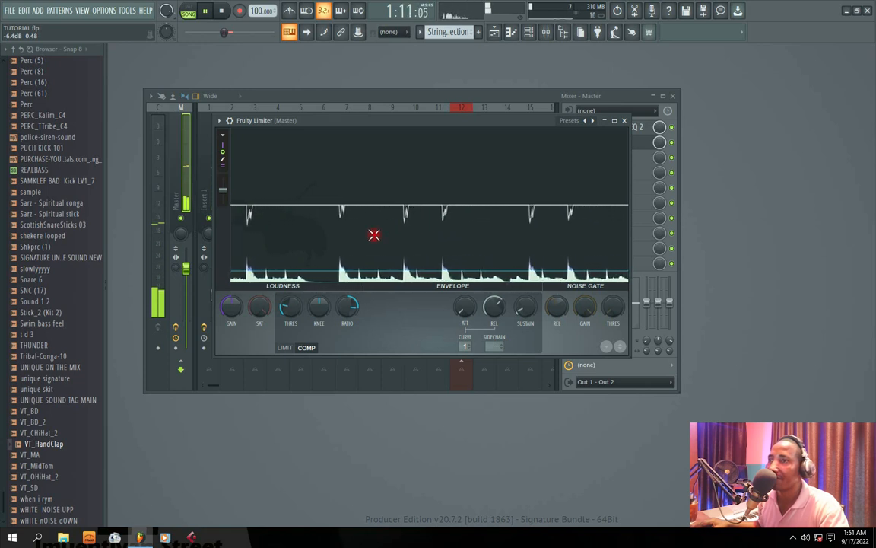
key("space")
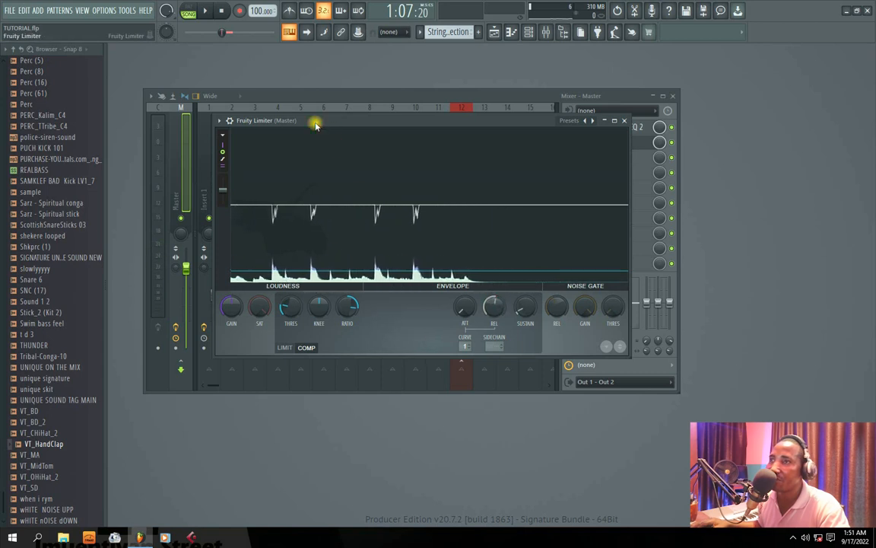
Reposition the limiter window and raise its gain above 0 dB while auditioning the loop.
left_click_drag(316, 126, 342, 126)
key("space")
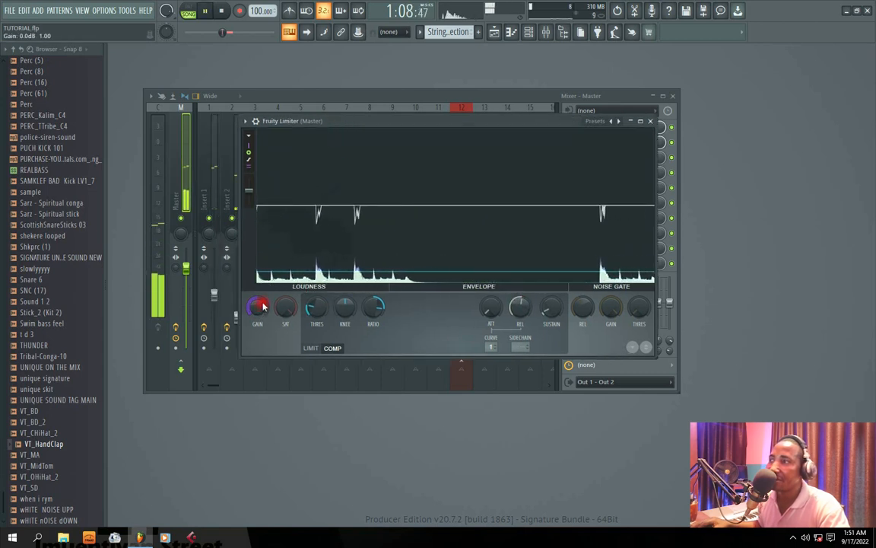
key("space")
left_click_drag(260, 307, 259, 299)
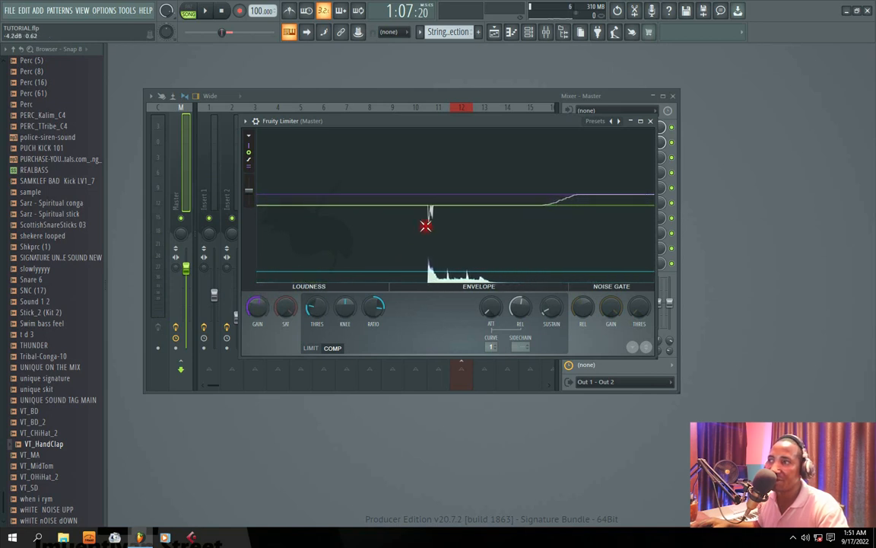
key("space")
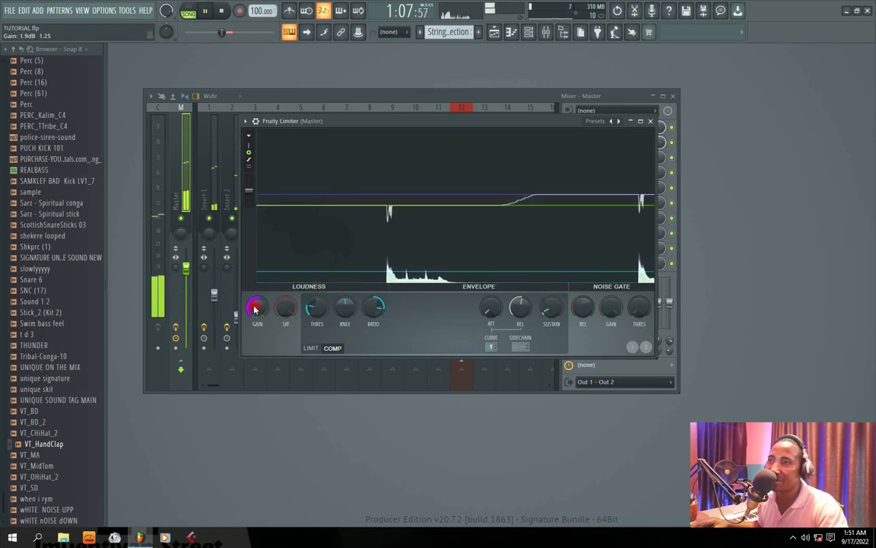
Close the limiter editor to listen to the Master, reopen it to raise the gain slightly, and close it again.
left_click(652, 123)
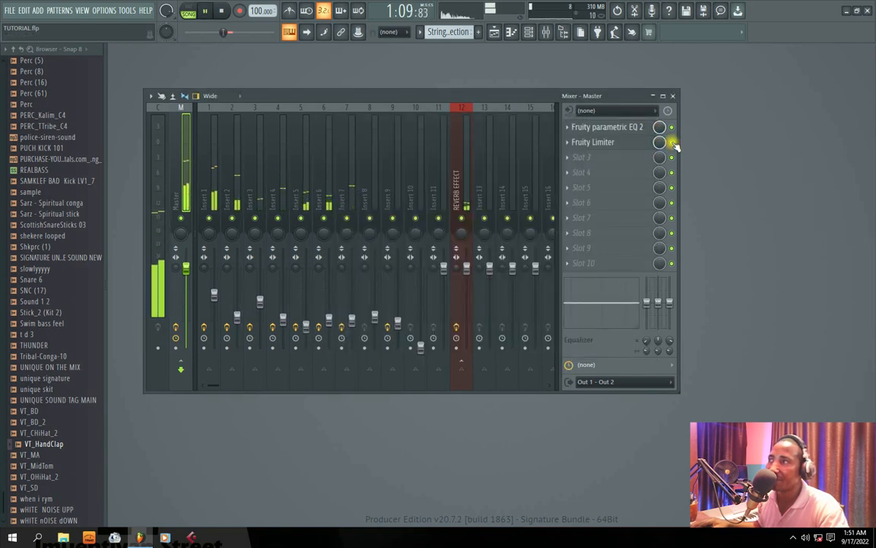
left_click(613, 142)
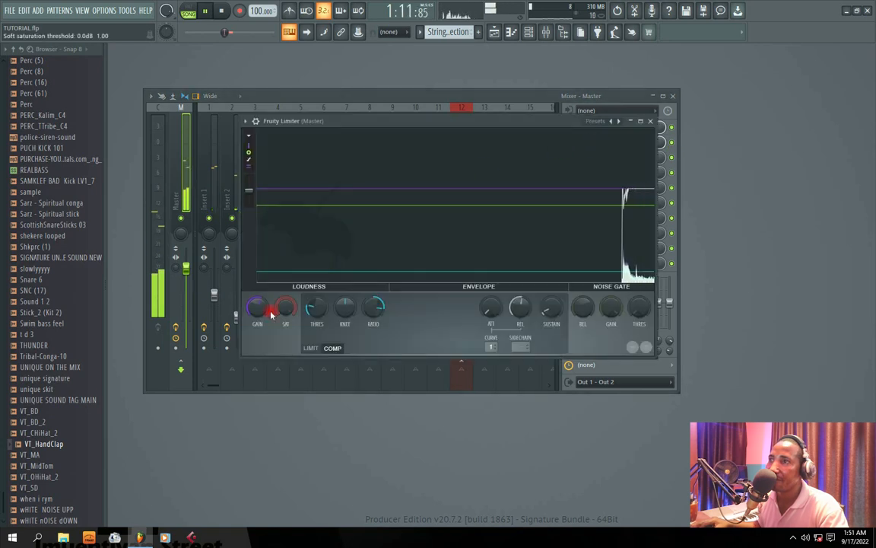
left_click(651, 121)
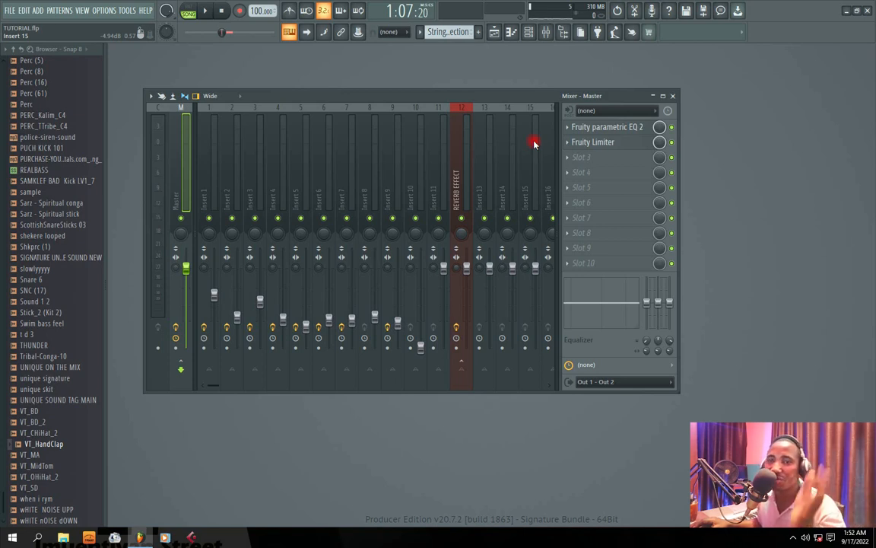
Raise the limiter's gain further during playback, close its editor, reposition the mixer and stop playback.
key("space")
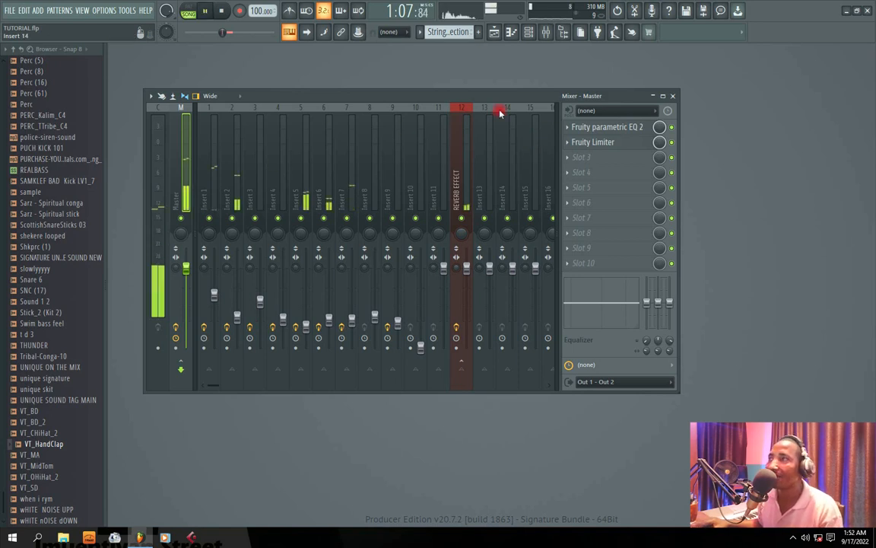
left_click(583, 142)
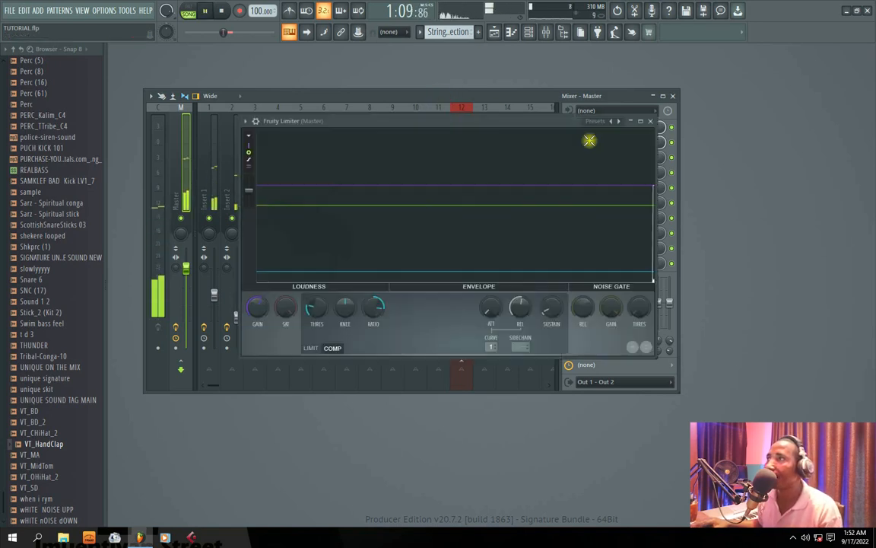
left_click_drag(257, 307, 257, 294)
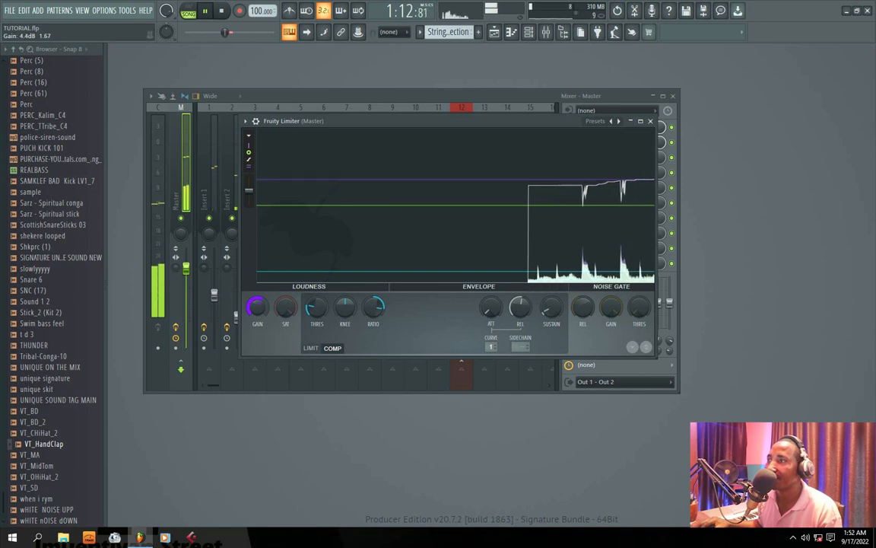
left_click(650, 121)
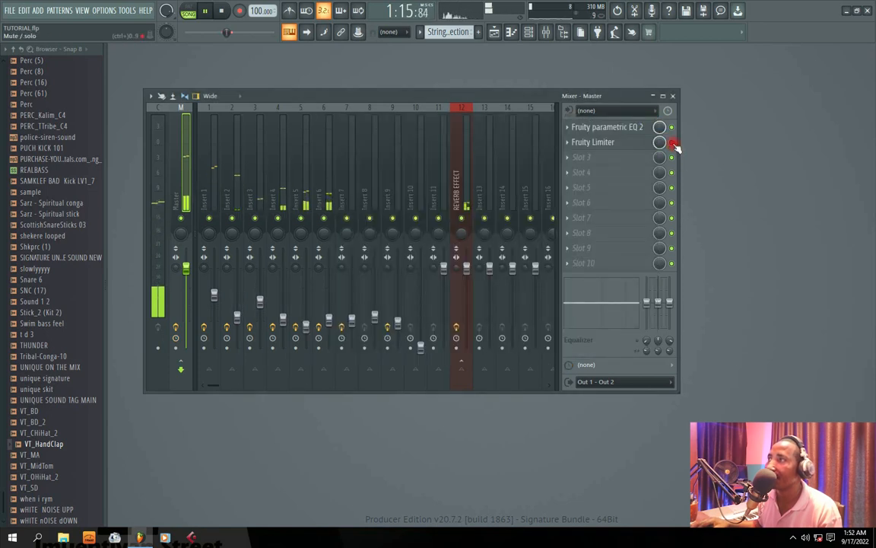
mouse_move(388, 100)
left_mouse_down()
mouse_move(509, 95)
mouse_move(357, 98)
mouse_move(373, 104)
left_mouse_up()
key("space")
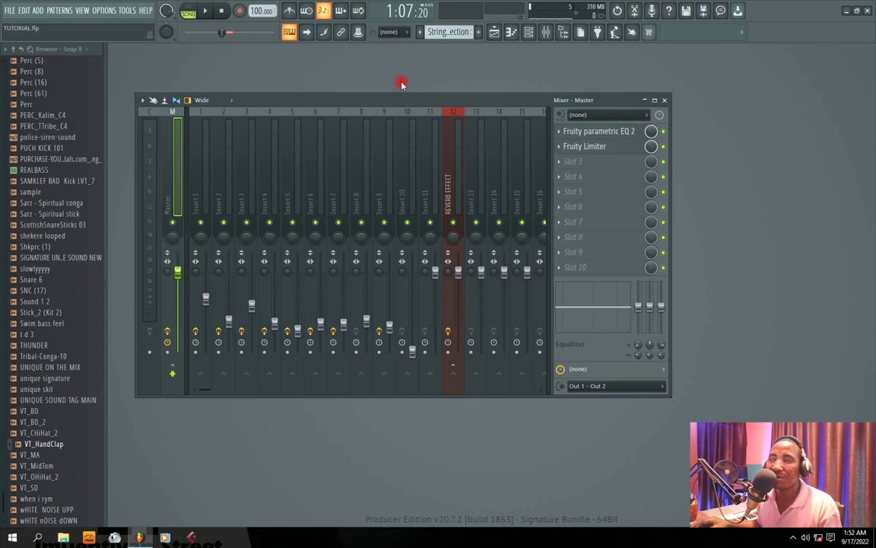
Load Fruity Soft Clipper into slot 3 of the Master track, start playback and move its window over the mixer.
left_click(558, 163)
mouse_move(652, 175)
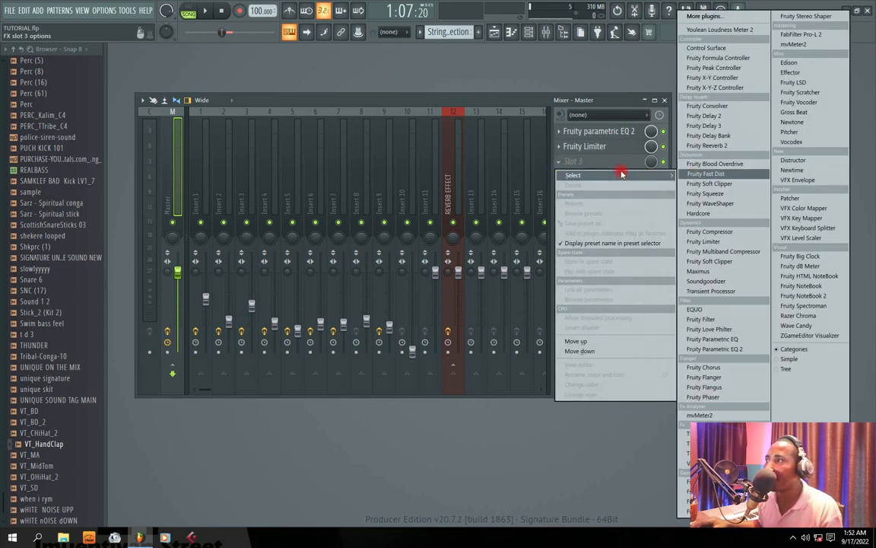
left_click(720, 261)
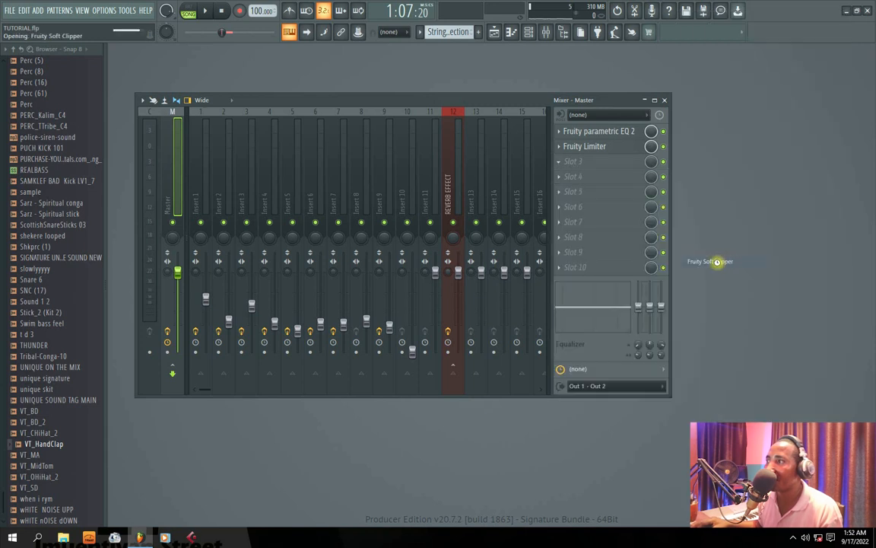
key("space")
left_click_drag(270, 152, 430, 198)
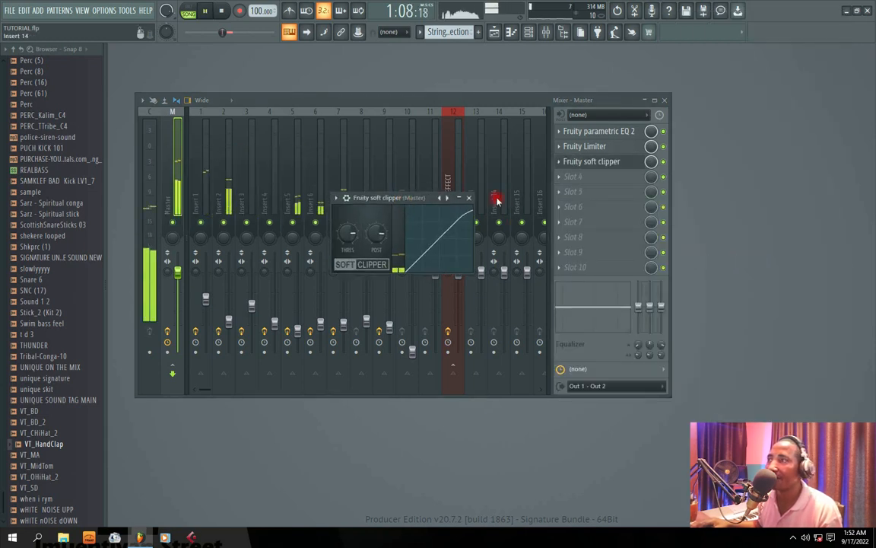
Toggle the soft clipper off and on to compare, lower its threshold and raise its post gain.
left_click(664, 163)
left_click(664, 163)
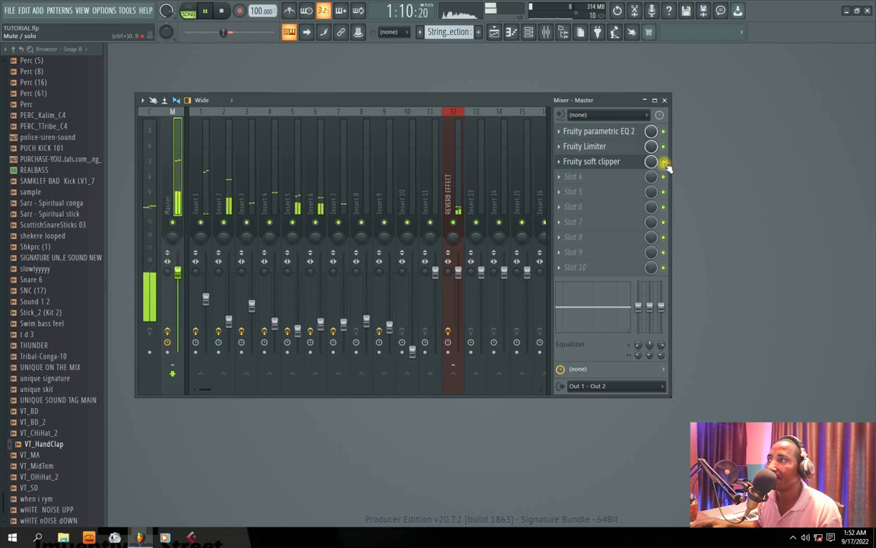
left_click(601, 162)
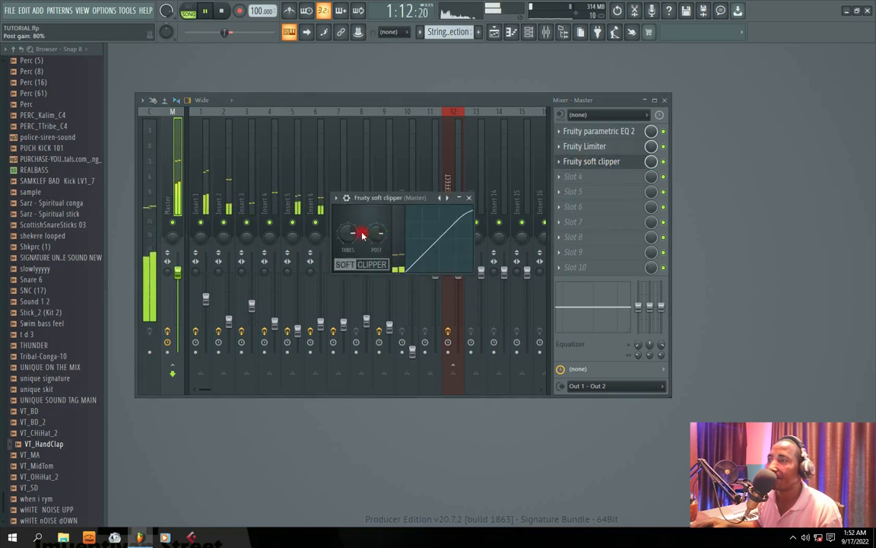
left_click_drag(347, 233, 347, 264)
mouse_move(377, 237)
left_mouse_down()
mouse_move(377, 219)
mouse_move(354, 229)
mouse_move(354, 217)
mouse_move(354, 267)
mouse_move(348, 229)
mouse_move(376, 242)
mouse_move(352, 221)
mouse_move(352, 248)
mouse_move(352, 239)
mouse_move(376, 231)
left_mouse_up()
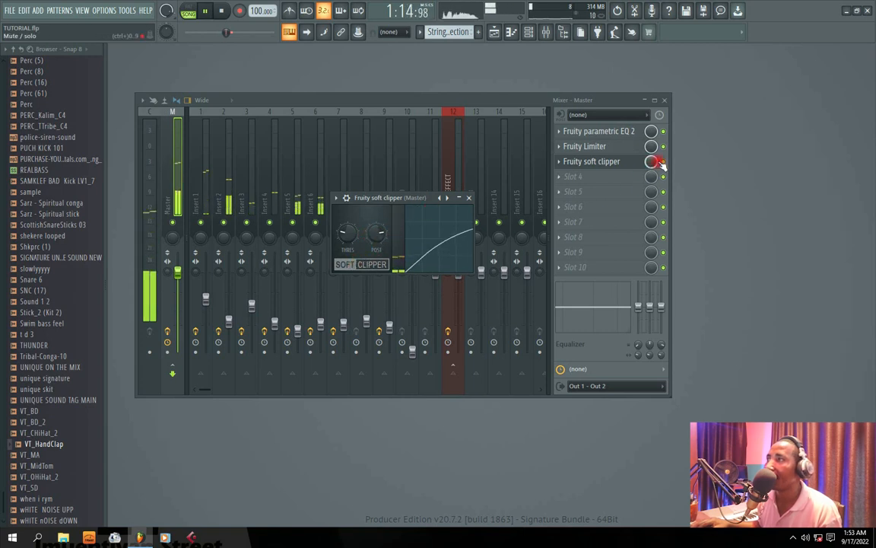
Reopen the soft clipper's editor and raise its post gain further during playback.
left_click(594, 162)
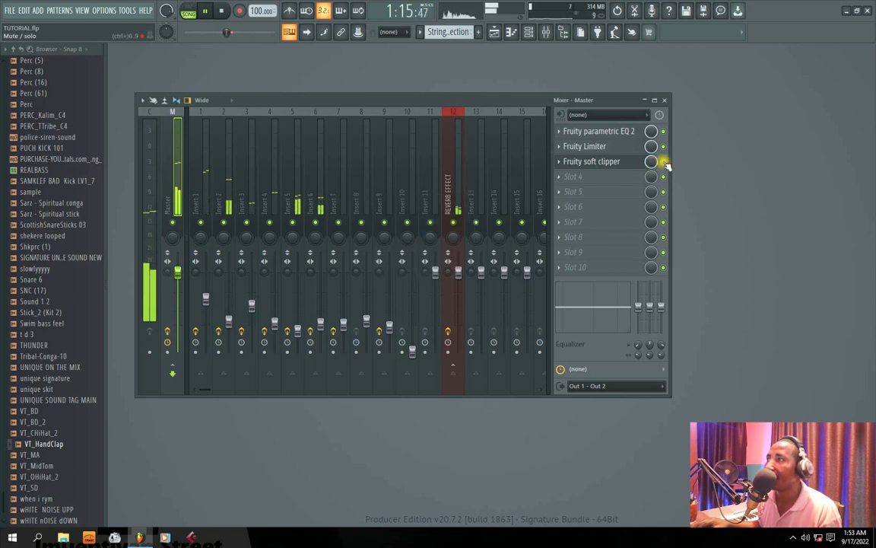
left_click(592, 161)
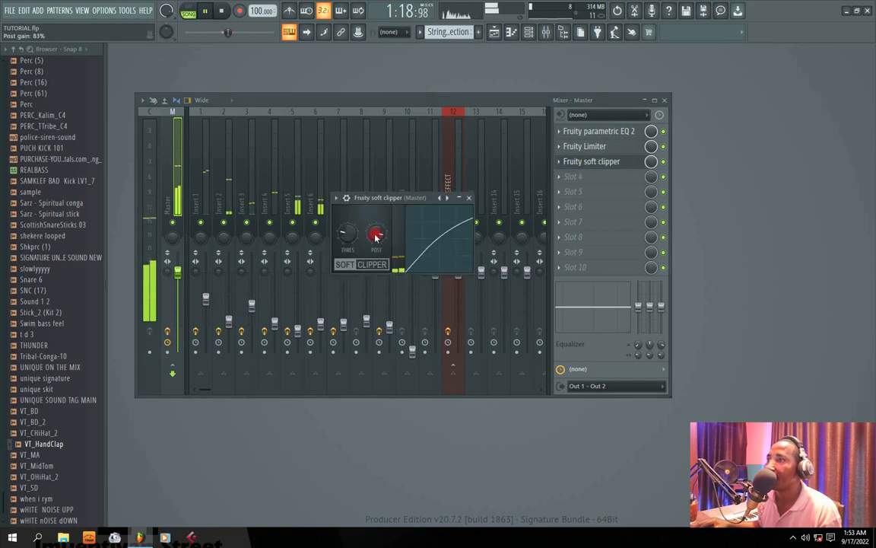
left_click_drag(376, 238, 376, 228)
Close the soft clipper's editor, compare the Master with the clipper bypassed and enabled, and stop playback.
left_click(469, 198)
left_click(663, 161)
left_click(663, 161)
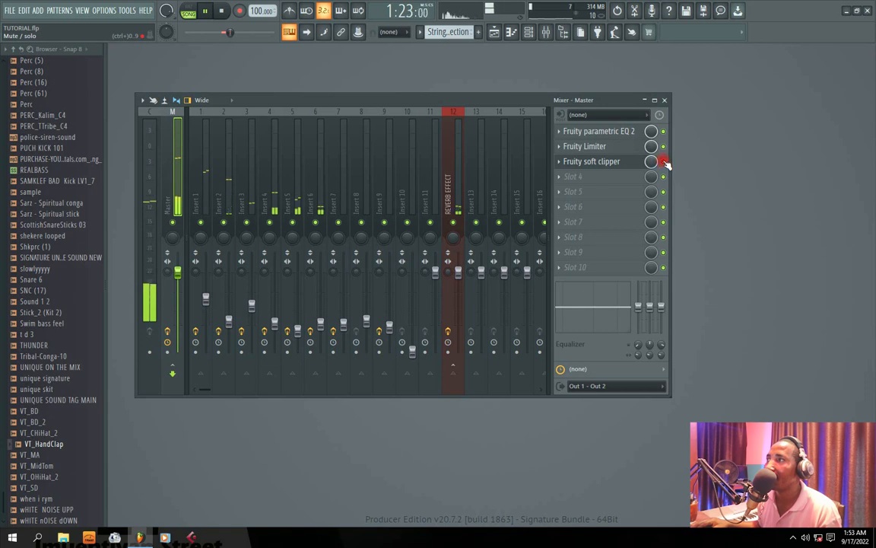
left_click(664, 162)
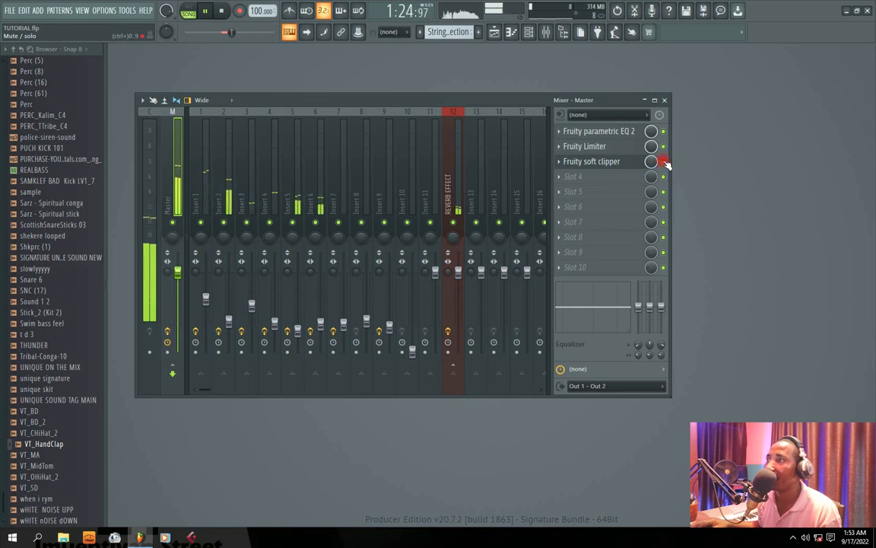
key("space")
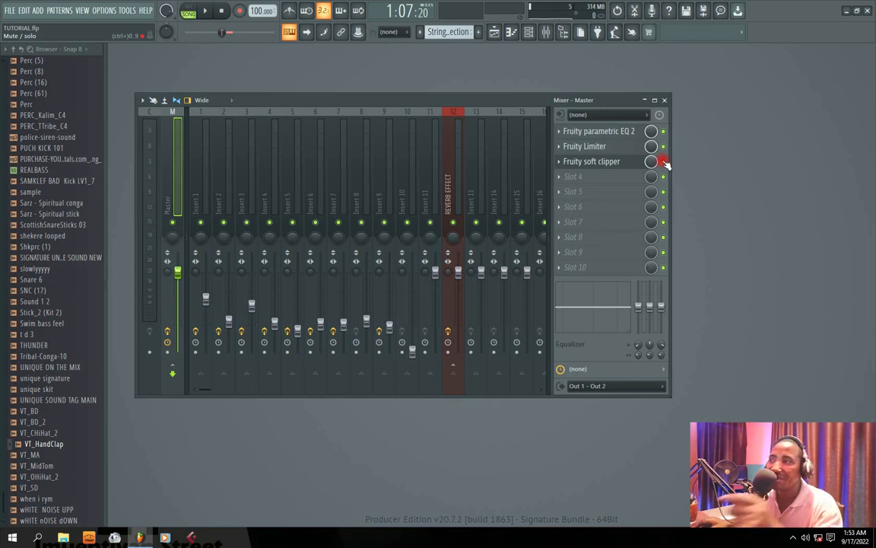
Review the soft clipper's settings in its editor and close it.
left_click(574, 162)
left_click(470, 197)
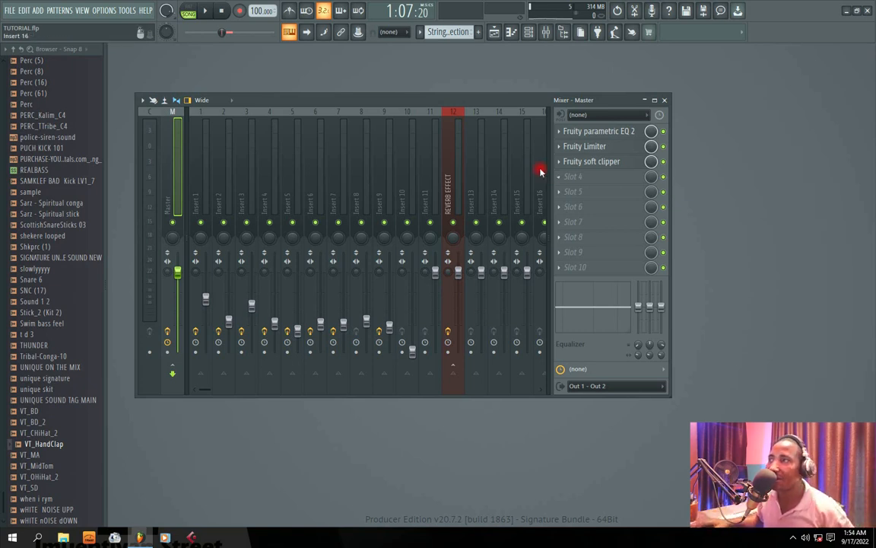
Load Fruity Stereo Enhancer into the Master track's fourth effect slot and audition the beat with it.
left_click(561, 179)
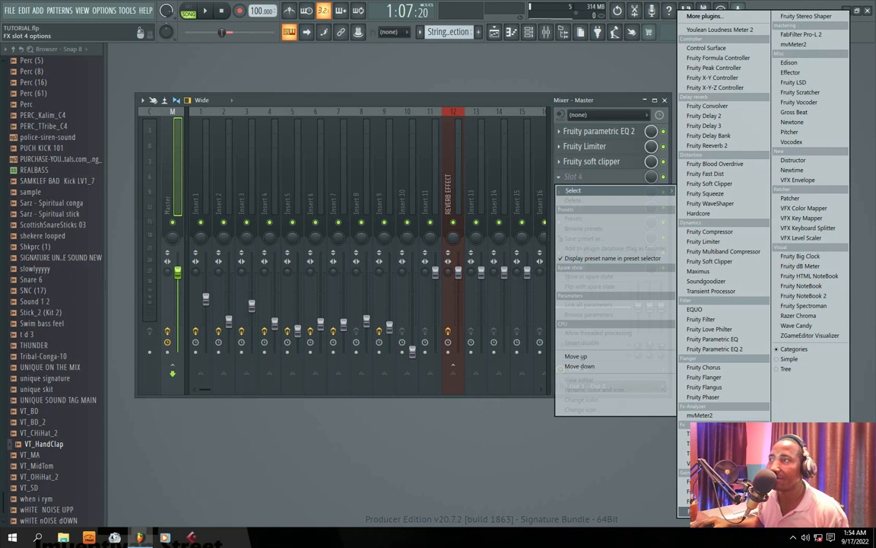
left_click(714, 511)
key("space")
left_click_drag(293, 167, 334, 169)
left_click(665, 179)
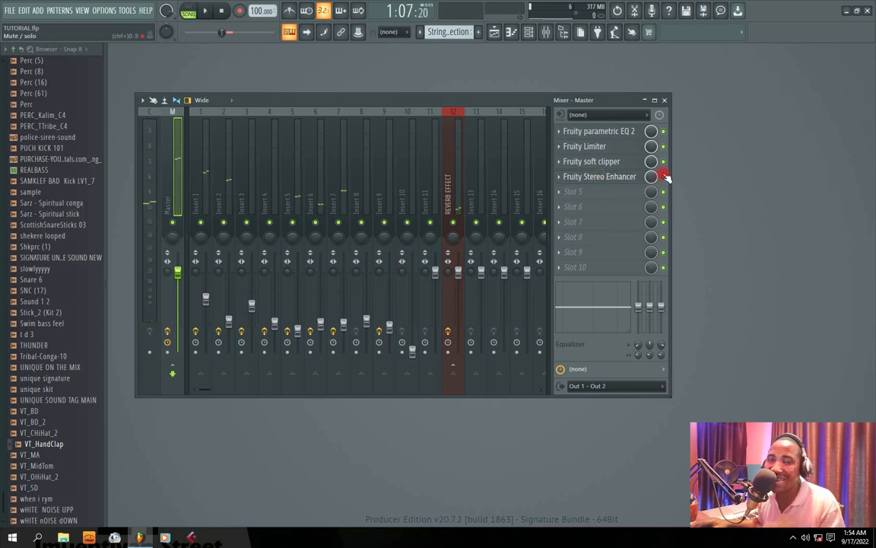
Reopen the Stereo Enhancer's editor, adjust its stereo separation while auditioning the beat, and close the editor.
left_click(609, 177)
key("space")
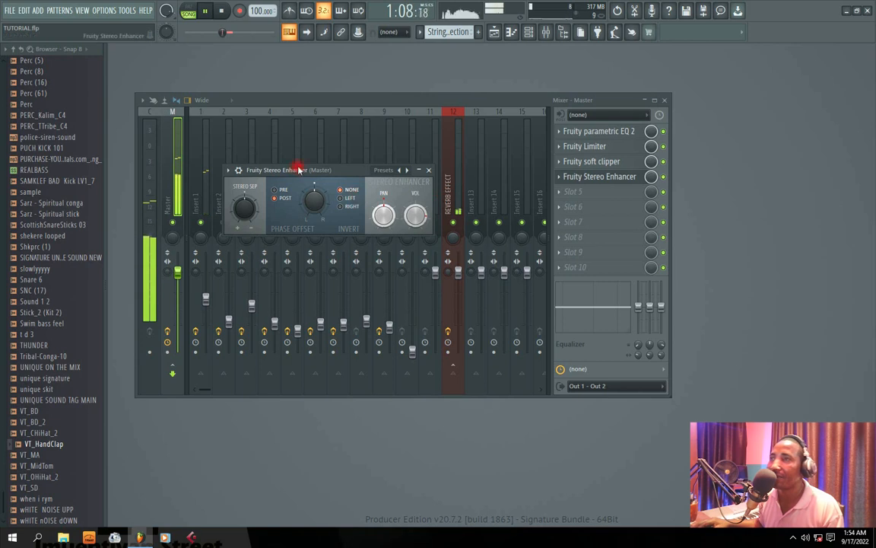
left_click_drag(299, 170, 303, 180)
key("space")
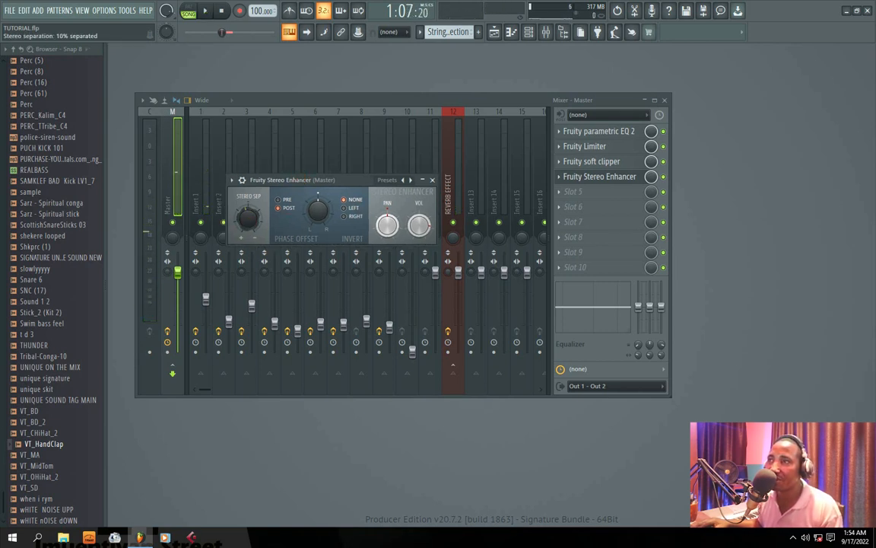
key("space")
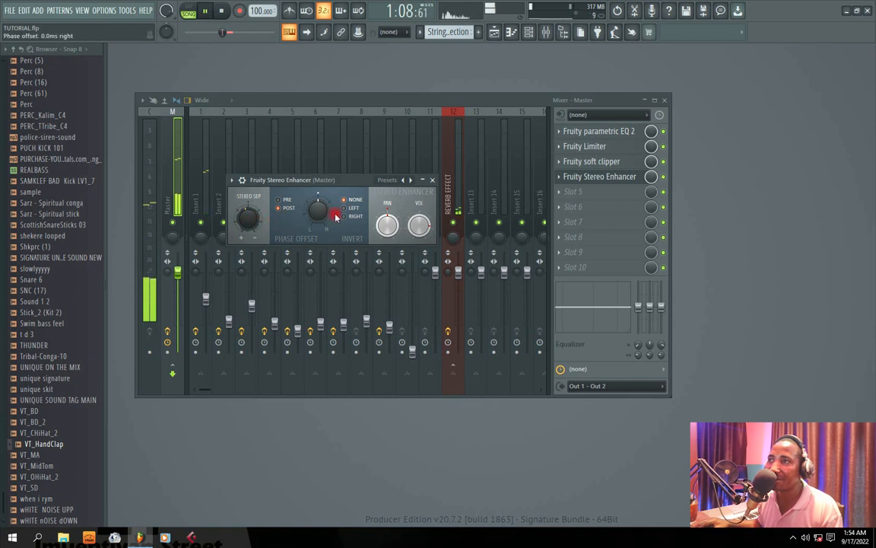
mouse_move(253, 217)
left_mouse_down()
mouse_move(252, 247)
mouse_move(251, 199)
left_mouse_up()
key("space")
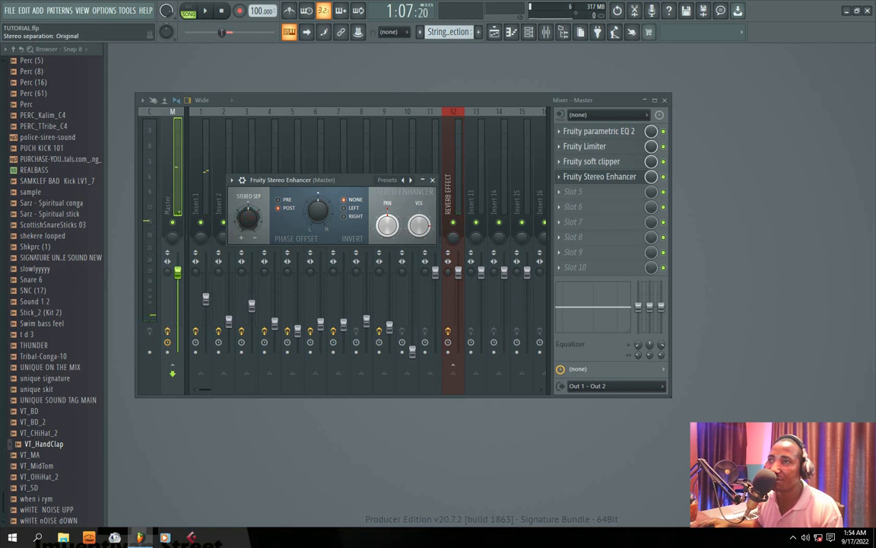
key("space")
left_click_drag(316, 184, 333, 181)
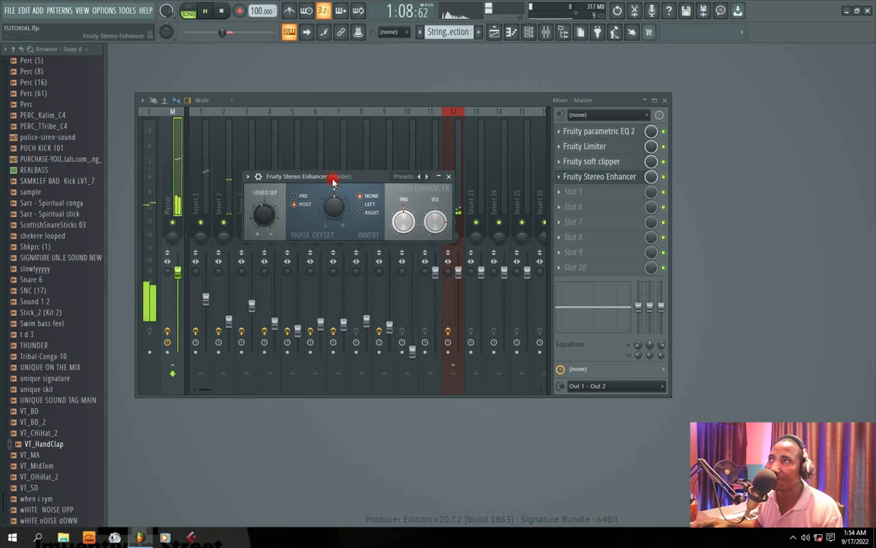
left_click(450, 176)
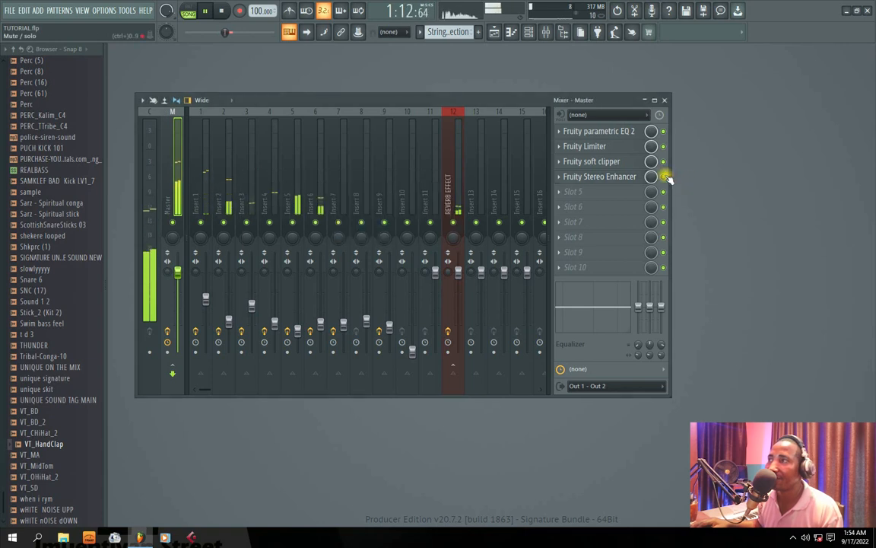
Compare the beat with the Stereo Enhancer repeatedly bypassed and enabled on the Master, and stop playback.
key("space")
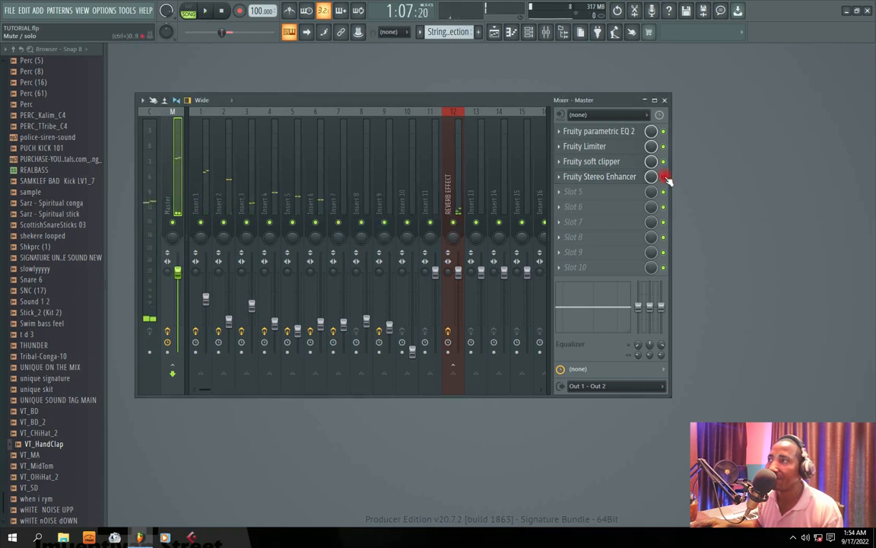
key("space")
left_click(665, 178)
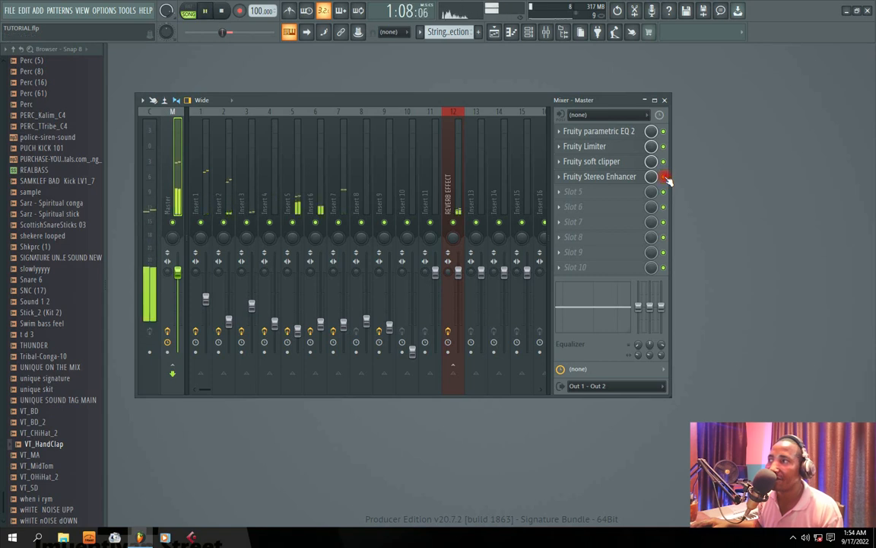
left_click(665, 178)
left_click(665, 177)
left_click(665, 177)
left_click(665, 178)
left_click(664, 177)
left_click(665, 177)
left_click(665, 177)
key("space")
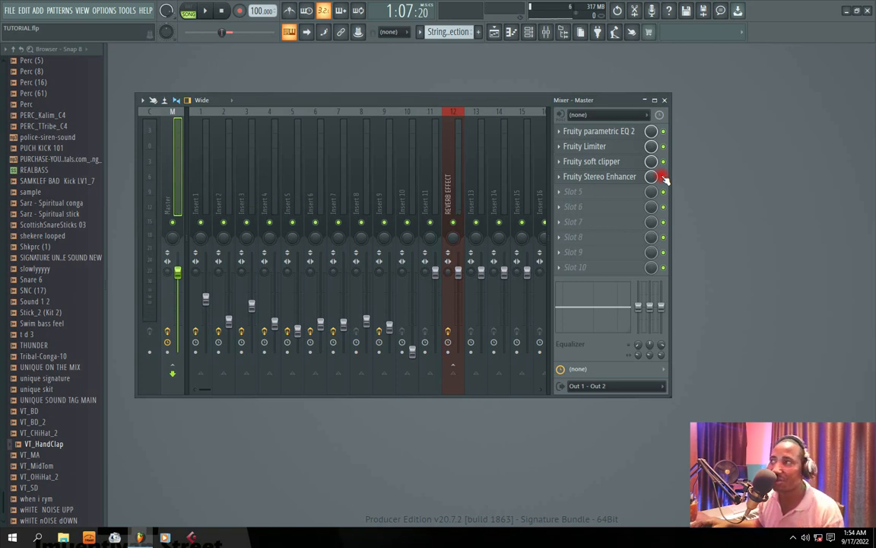
Listen to the beat through the Master's full effects chain and stop playback.
key("space")
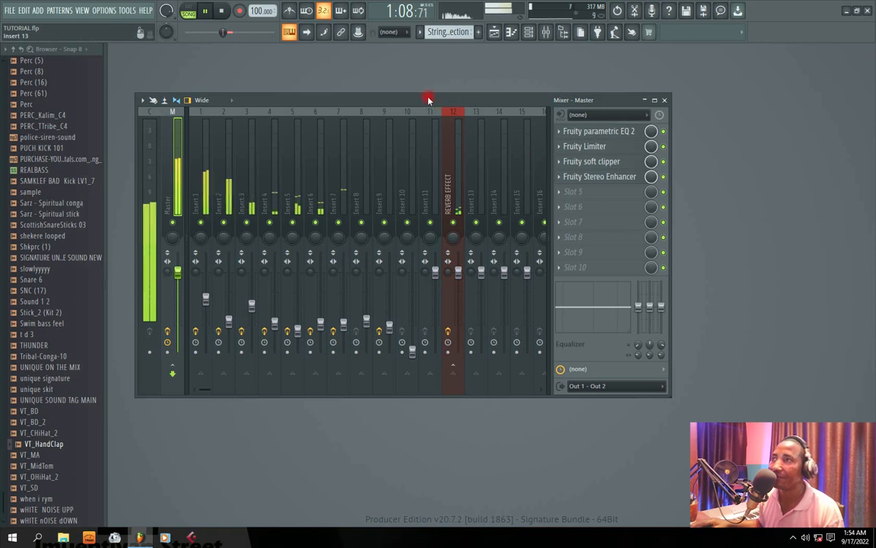
left_click_drag(429, 99, 467, 112)
key("space")
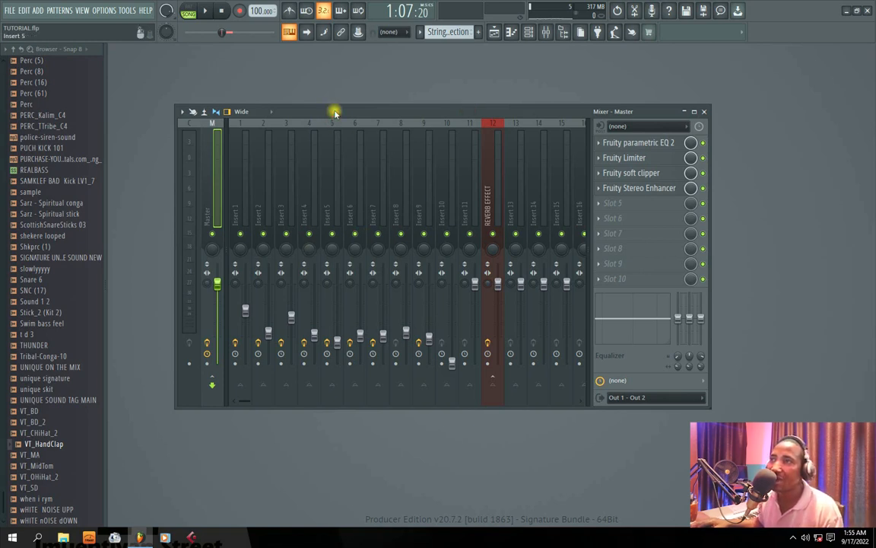
Compare the beat with all of the Master's effect slots bypassed together and re-enabled, and stop playback.
left_click(209, 343)
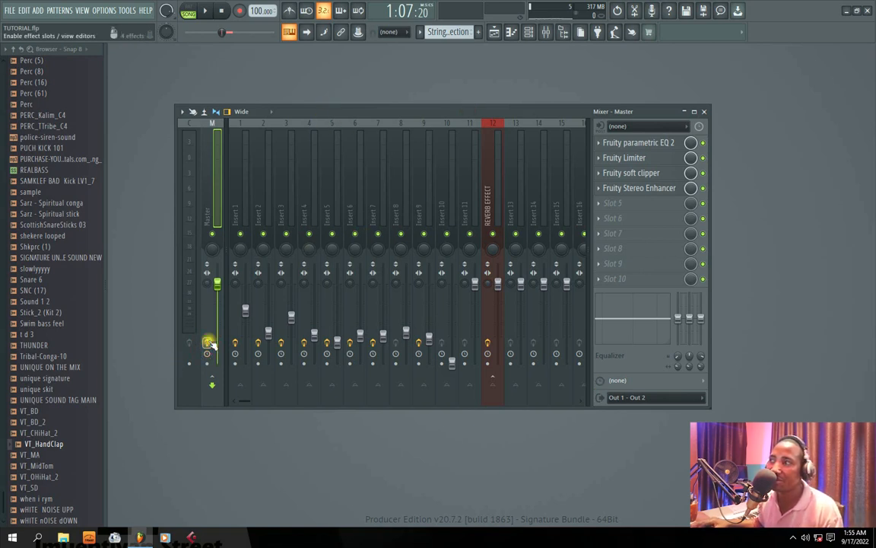
key("space")
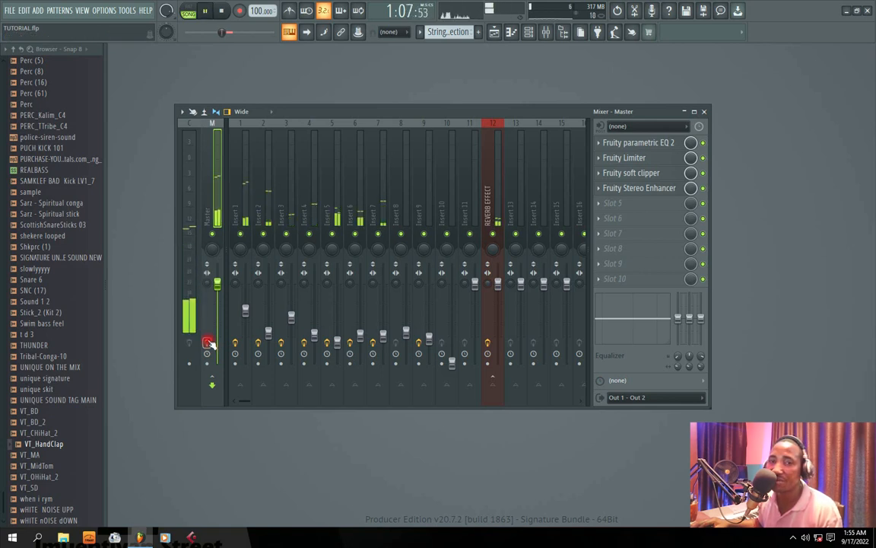
left_click(208, 343)
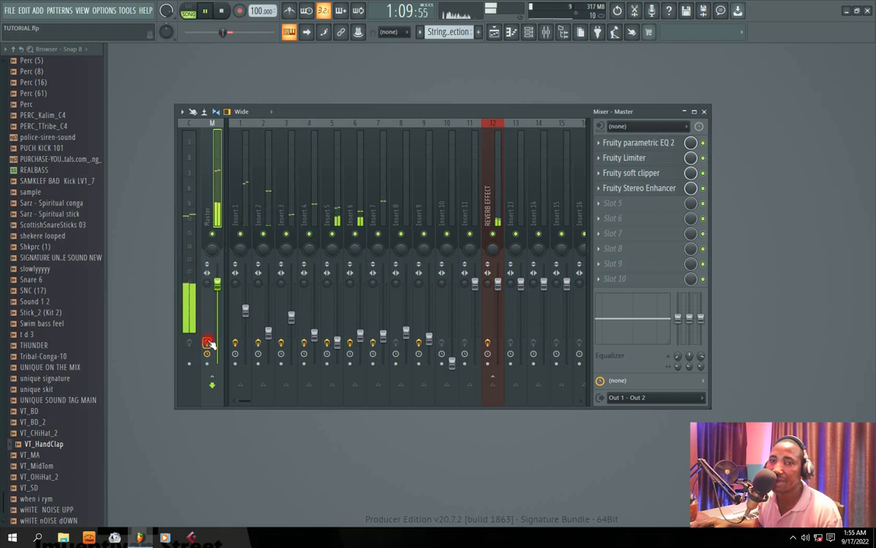
left_click(209, 342)
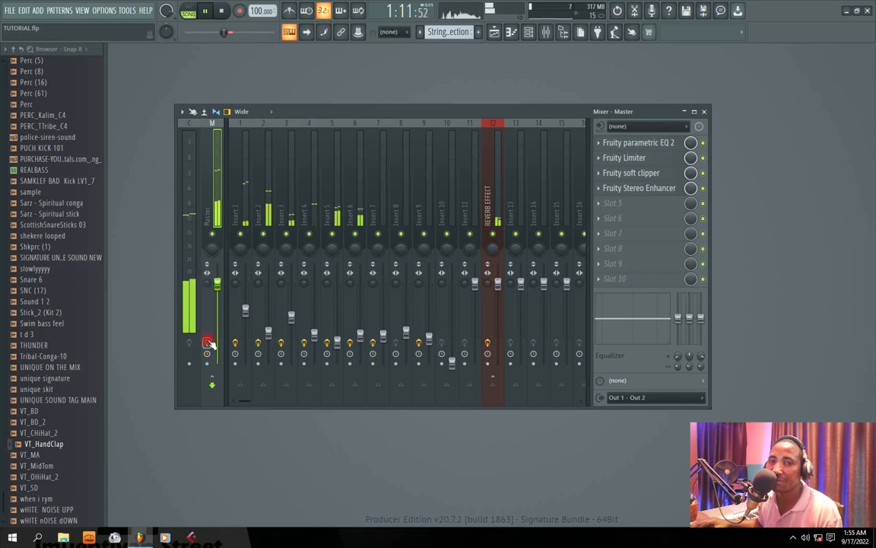
left_click(208, 343)
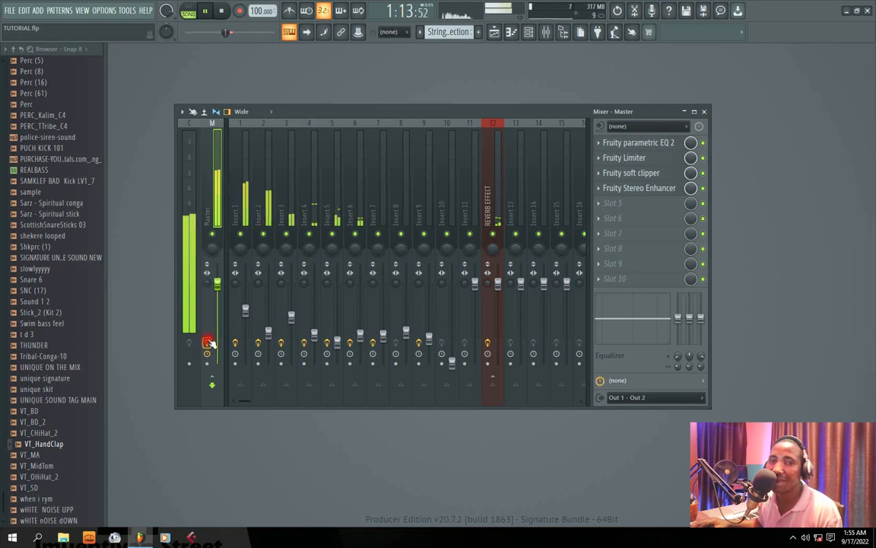
key("space")
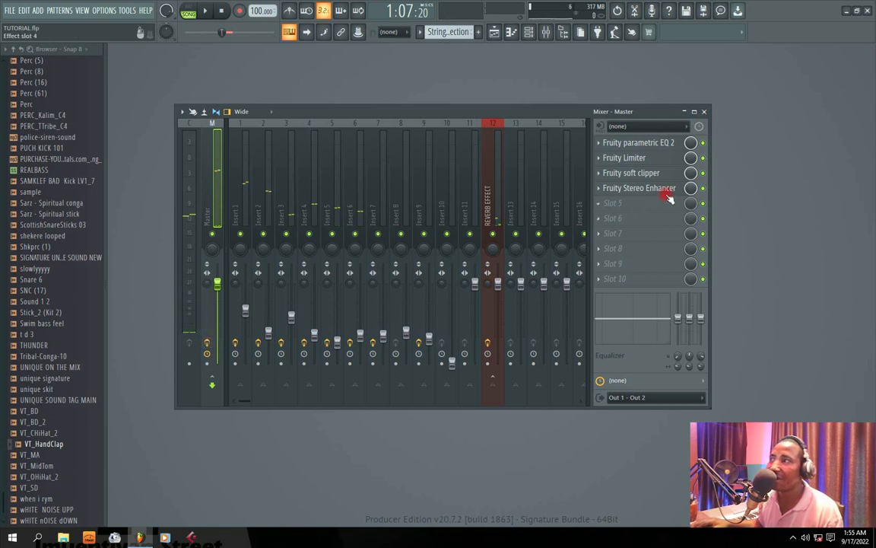
Mute the Master's EQ, limiter, soft clipper and stereo enhancer one by one, and re-enable all four during playback to compare.
left_click(703, 143)
left_click(703, 157)
left_click(704, 174)
left_click(704, 187)
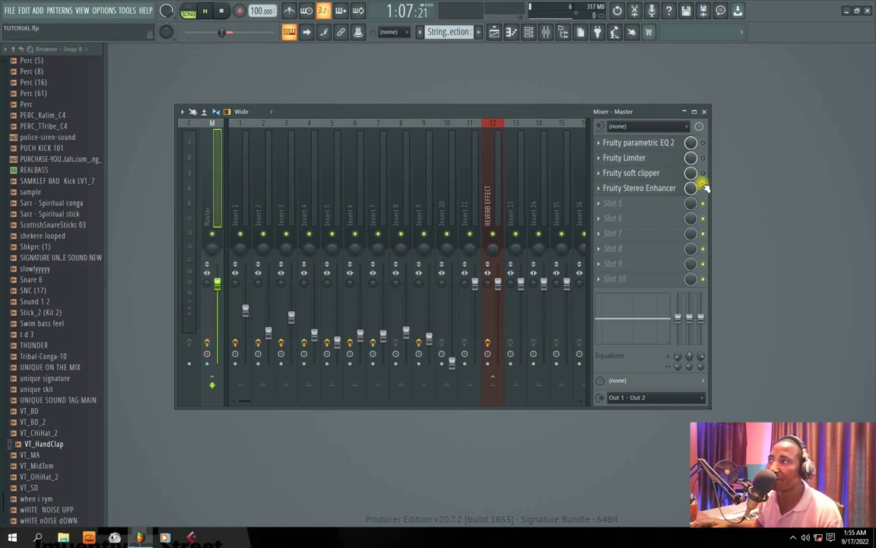
key("space")
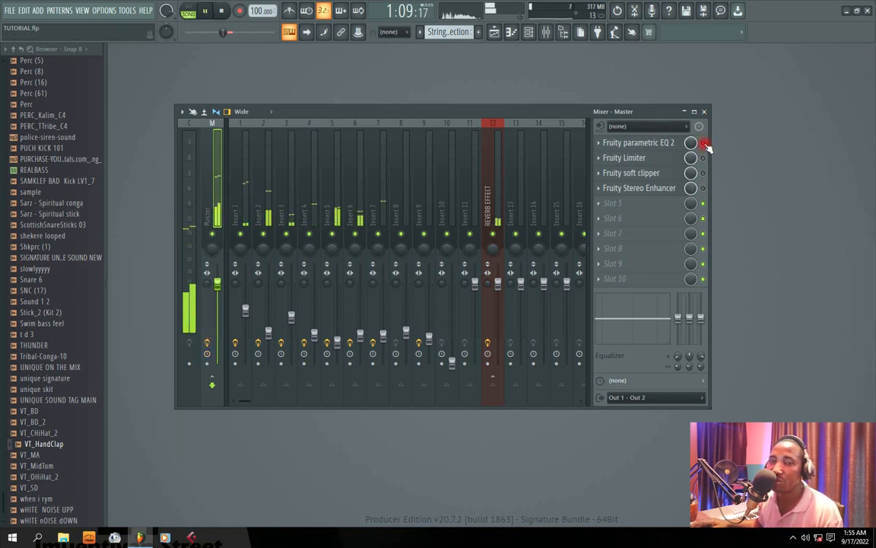
left_click(703, 143)
left_click(703, 157)
left_click(703, 174)
left_click(704, 188)
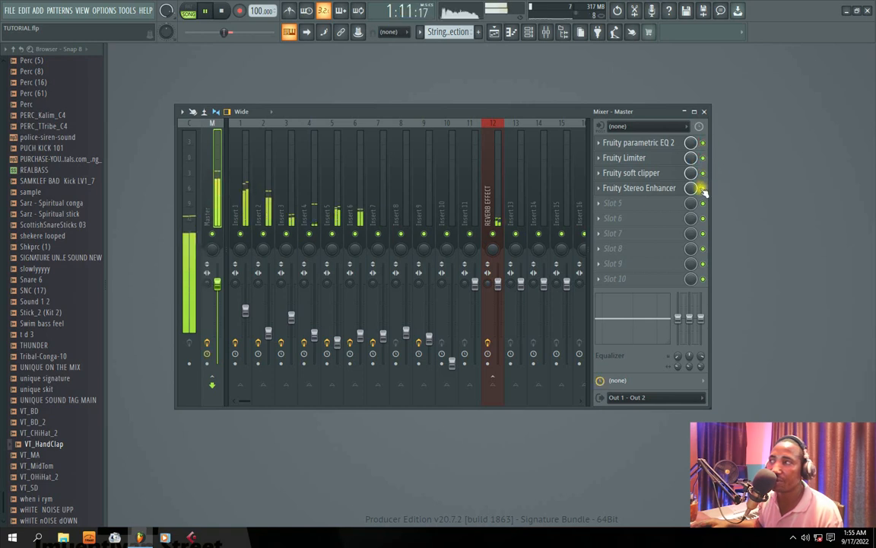
left_click_drag(465, 107, 438, 113)
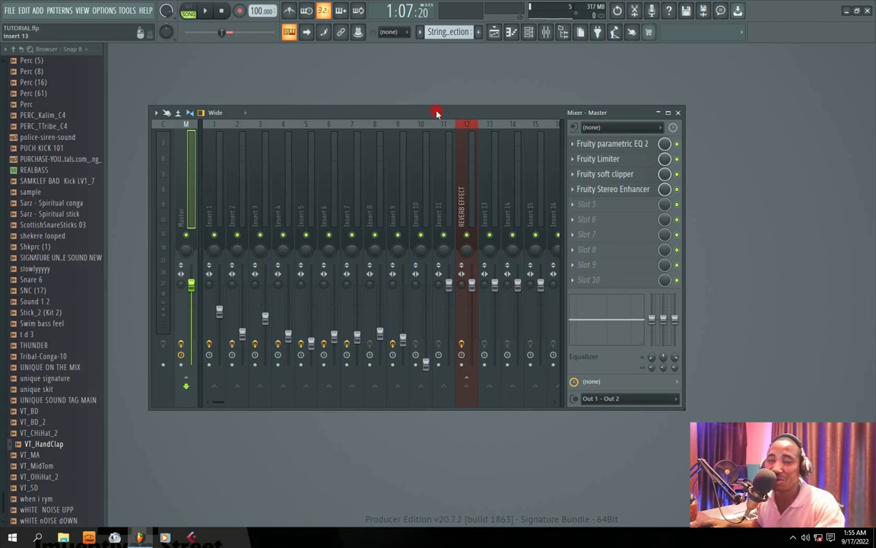
Load a second Fruity Limiter into the Master's fifth effect slot, lower its release and raise its attack.
left_click(575, 207)
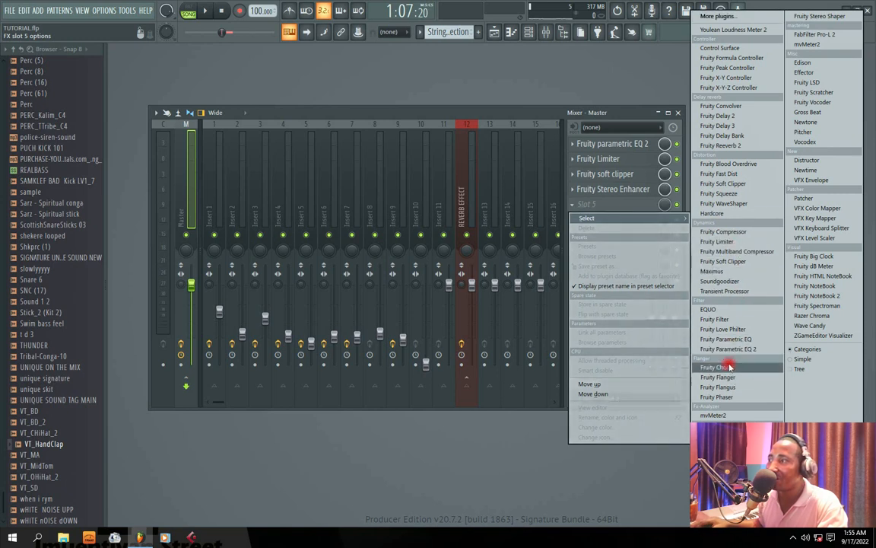
left_click(723, 241)
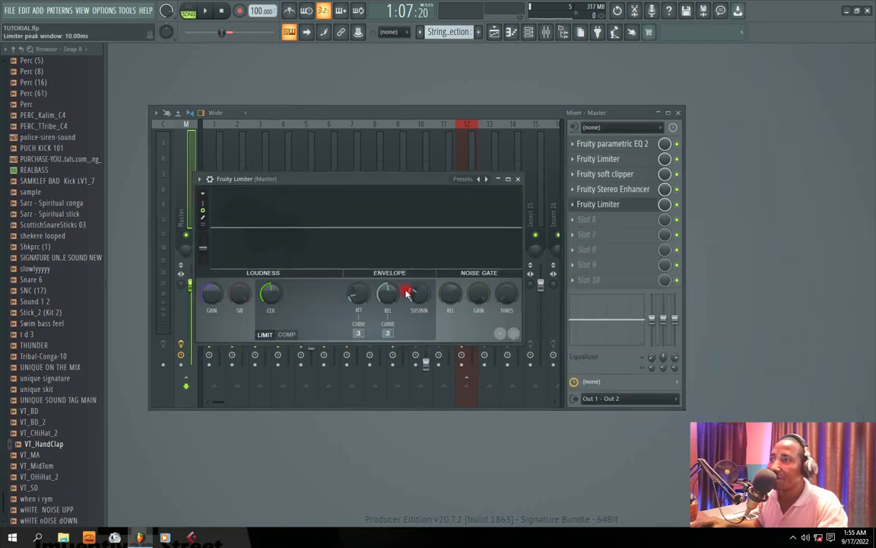
left_click_drag(387, 291, 359, 296)
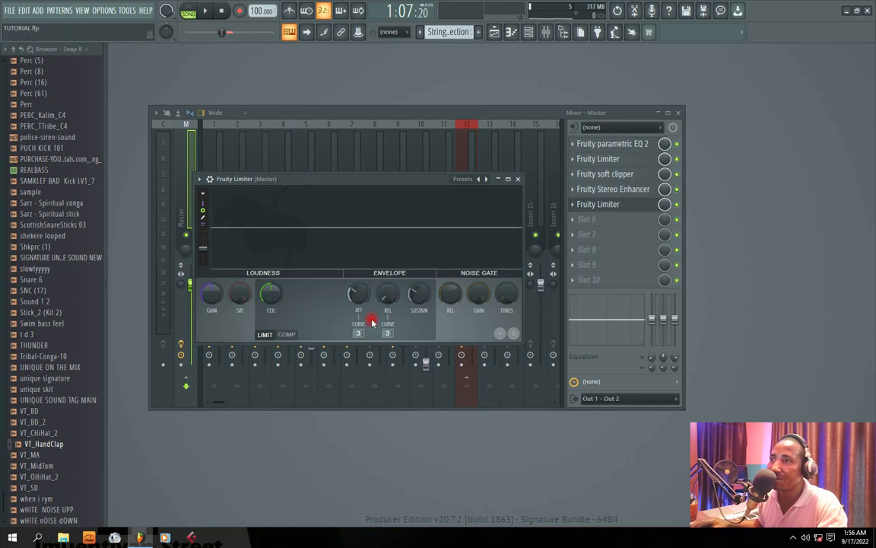
Check the new limiter's compressor controls and return it to limiter mode.
left_click_drag(305, 173, 415, 175)
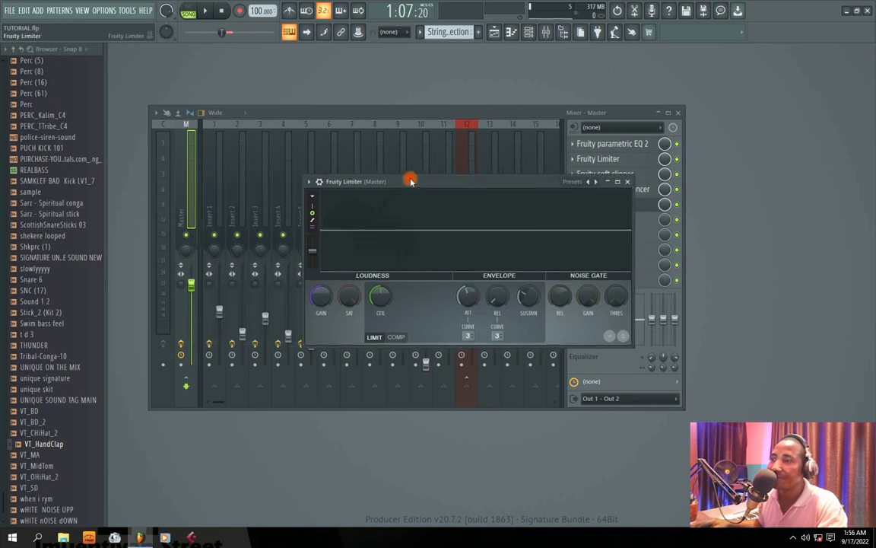
left_click(396, 337)
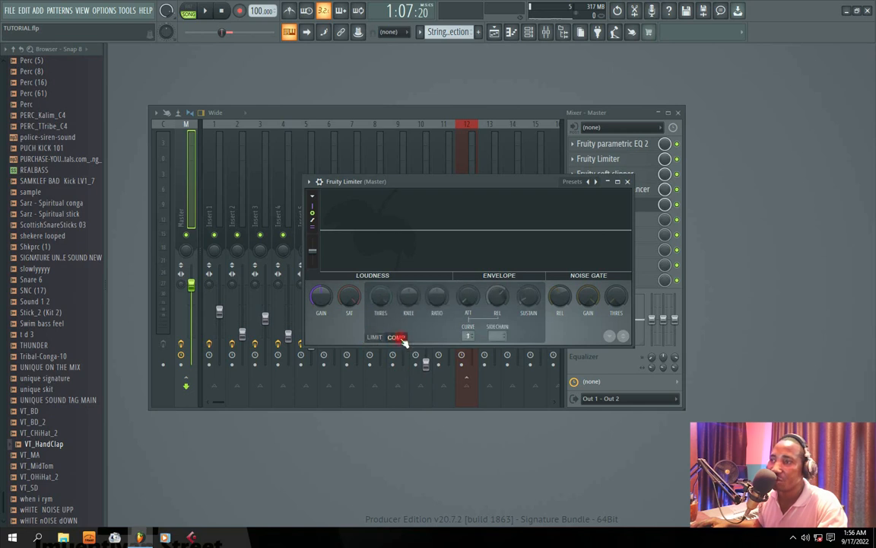
left_click(373, 337)
mouse_move(404, 181)
left_mouse_down()
mouse_move(388, 185)
mouse_move(406, 194)
left_mouse_up()
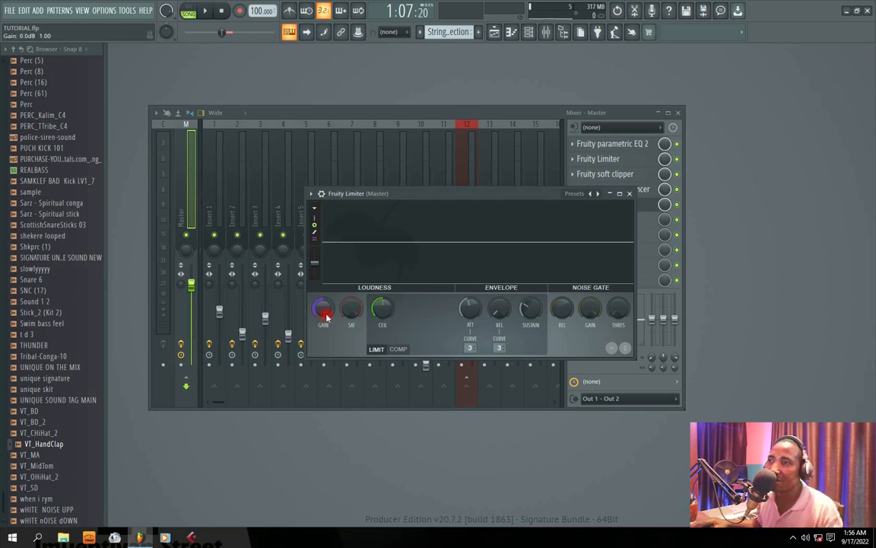
Raise the second limiter's gain while the beat plays, and stop playback.
key("space")
left_click_drag(324, 310, 324, 260)
key("space")
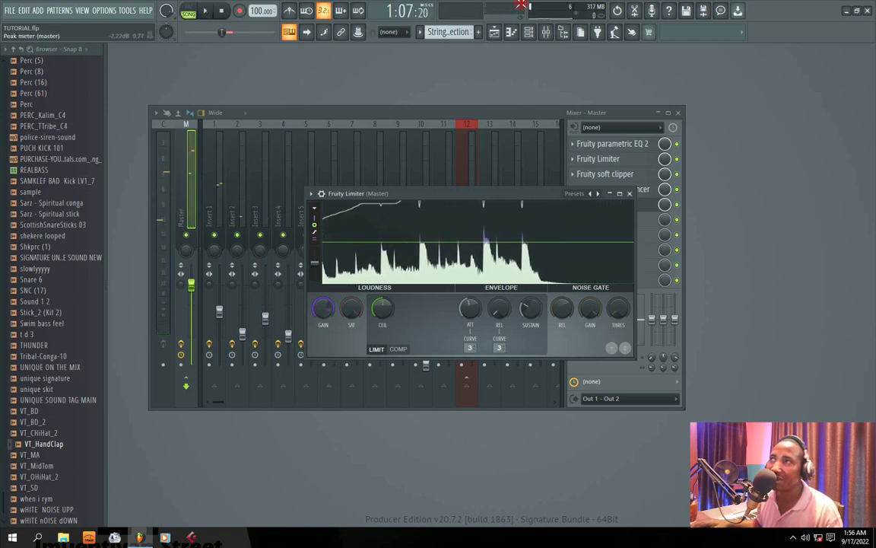
Play the beat, bring the mixer in front of the limiter's editor, and slightly lower Insert 2's level.
key("space")
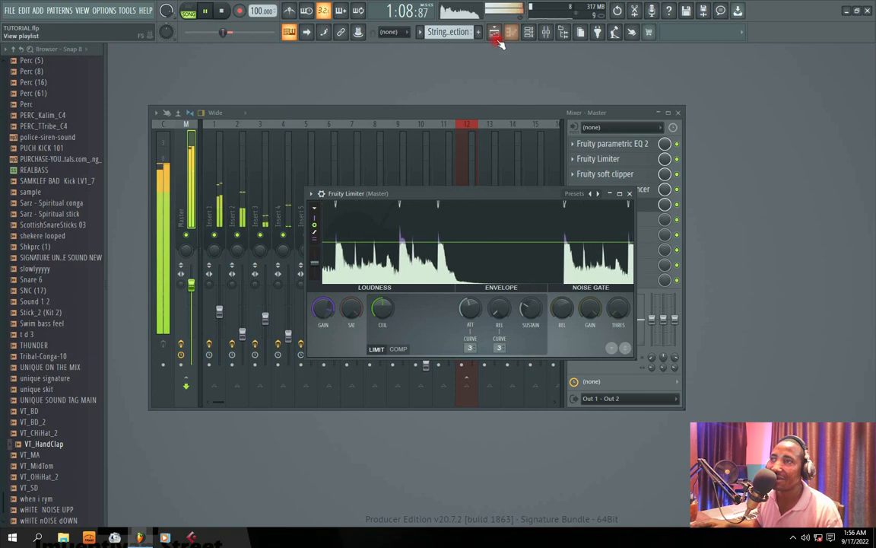
left_click_drag(413, 191, 531, 174)
left_click_drag(366, 111, 386, 103)
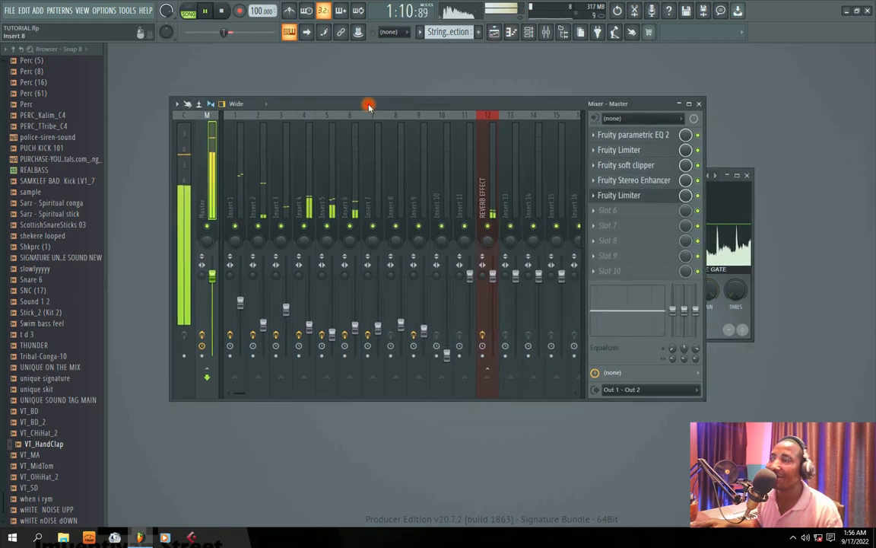
left_click(257, 205)
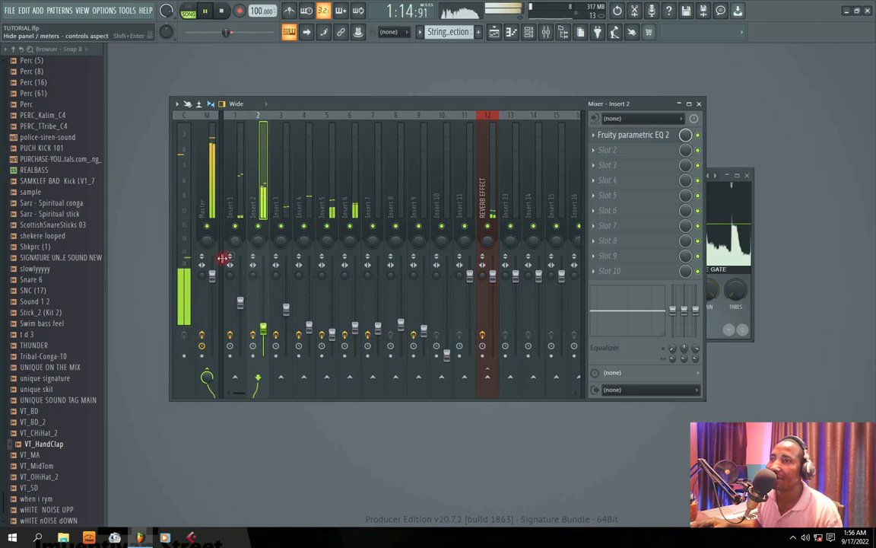
Slightly lower Insert 1's level and set its stereo separation to 100% merged.
left_click(235, 209)
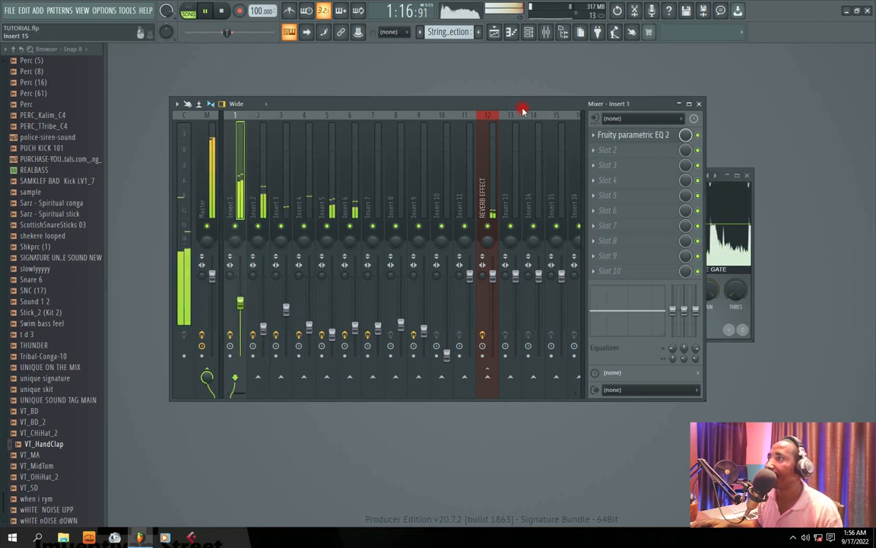
left_click_drag(522, 106, 506, 102)
left_click_drag(224, 301, 226, 306)
left_click_drag(216, 271, 215, 219)
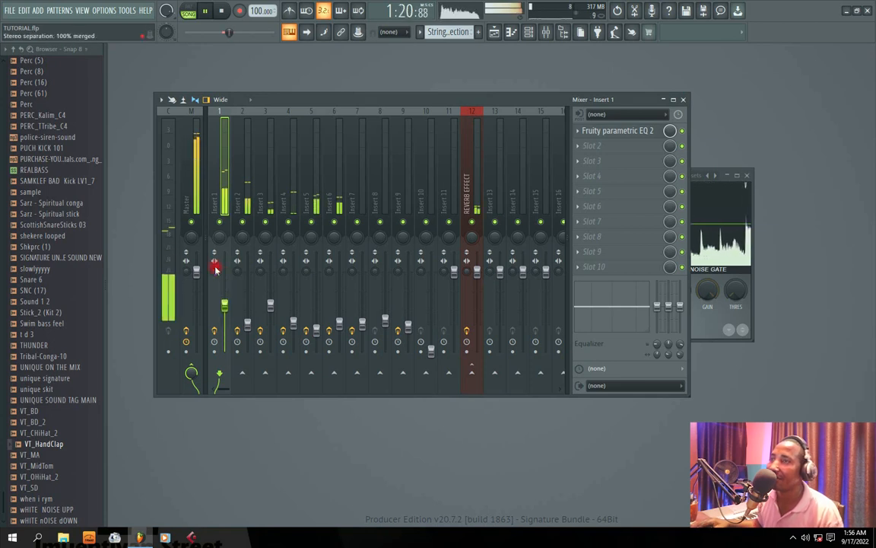
Reset Insert 1's stereo separation to its default.
right_click(216, 269)
left_click(232, 274)
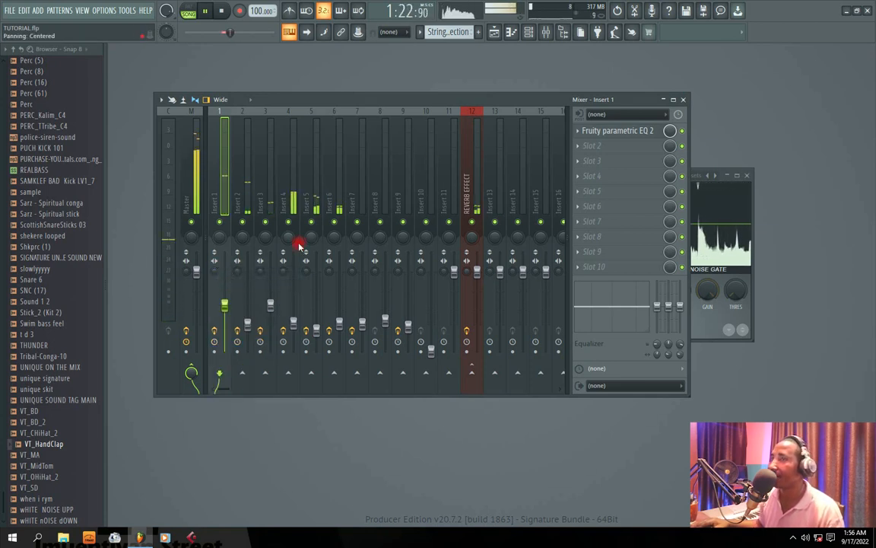
Reset the attack of the Master track's final Fruity Limiter, raise its gain, and close its editor.
left_click(191, 177)
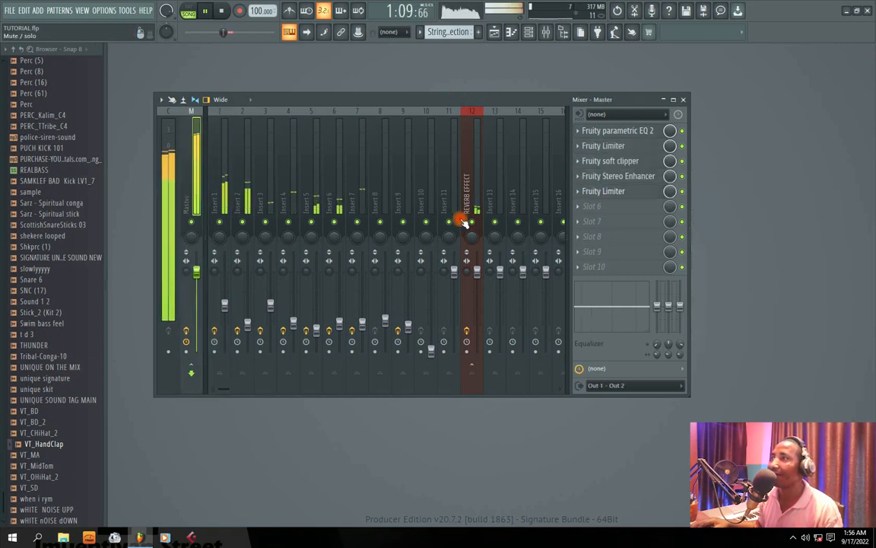
left_click(605, 191)
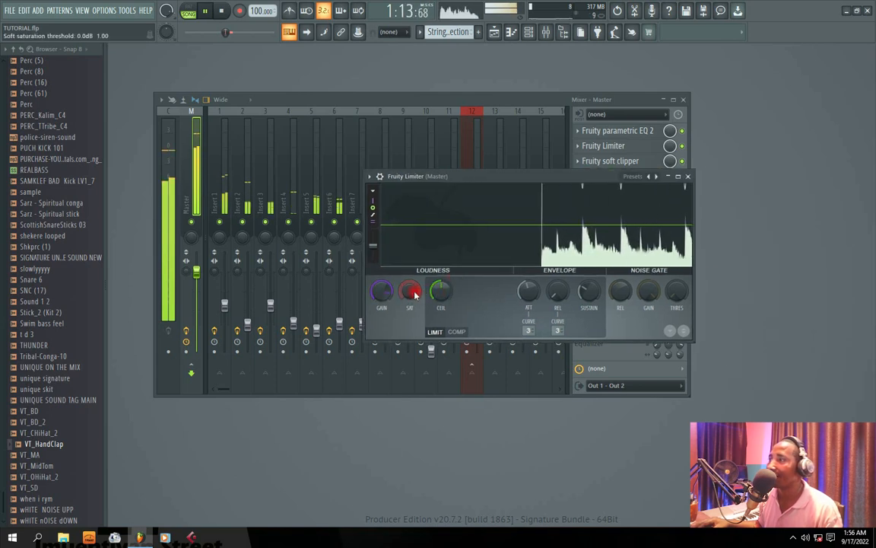
right_click(528, 292)
left_click(548, 301)
left_click_drag(381, 291, 382, 269)
left_click(688, 175)
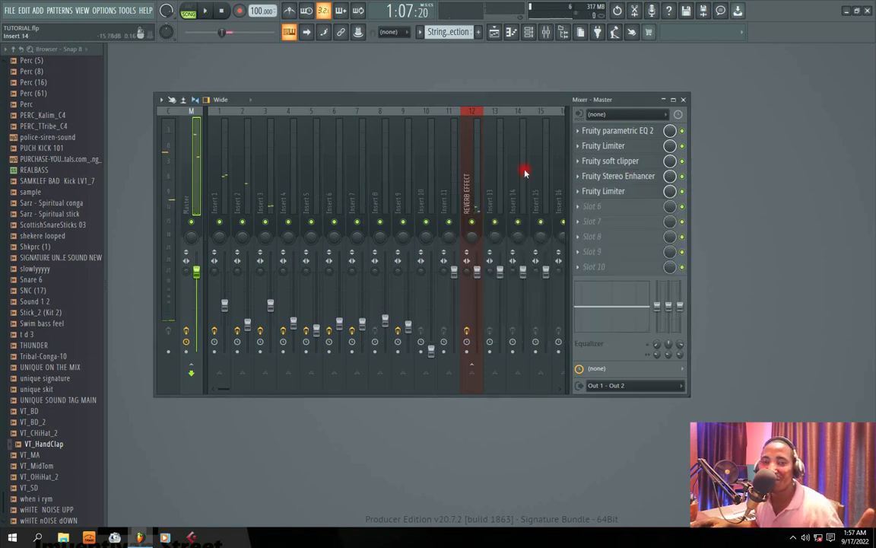
Slightly lower Insert 1's level and select the Master track again.
left_click(224, 283)
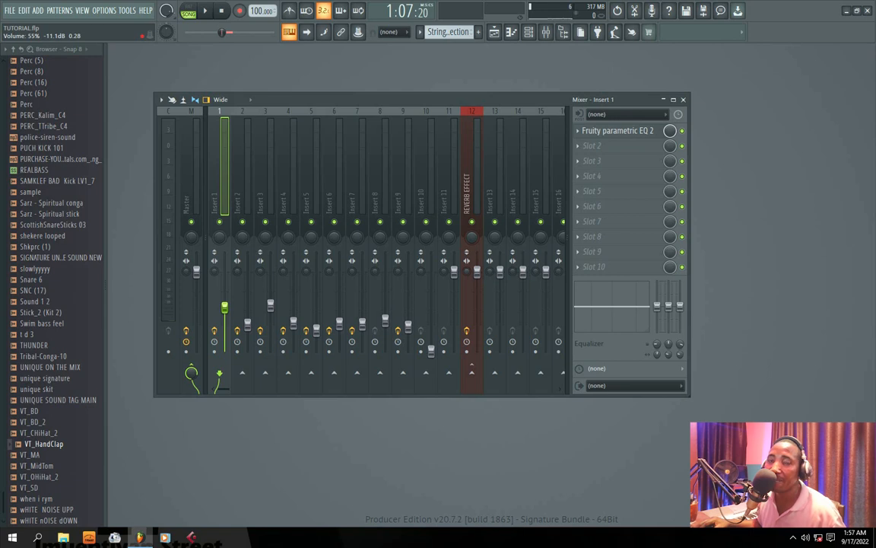
left_click(188, 183)
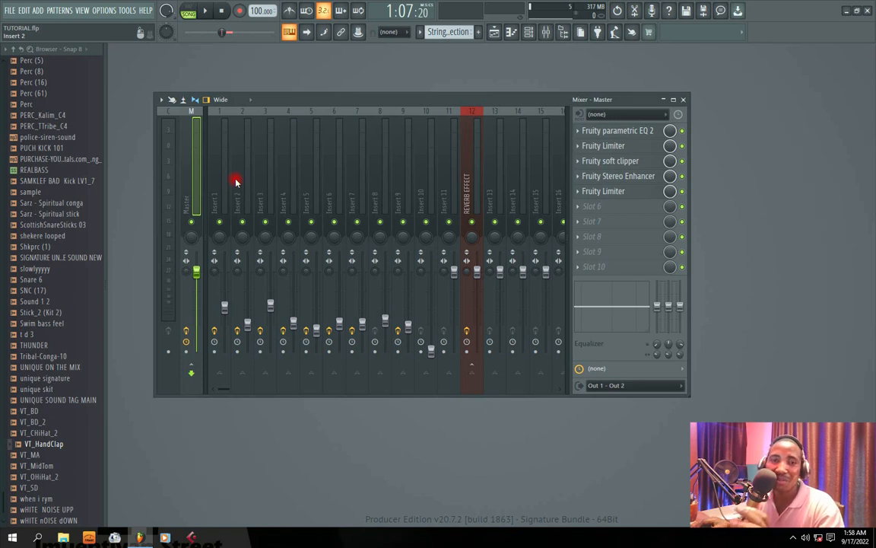
left_click_drag(298, 100, 315, 196)
left_click_drag(335, 147, 354, 72)
left_click_drag(637, 191, 640, 137)
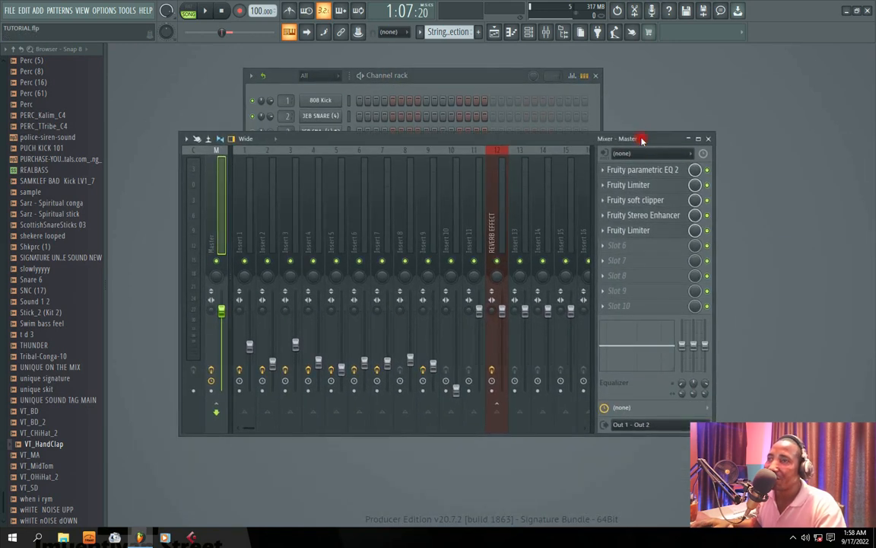
mouse_move(366, 140)
left_mouse_down()
mouse_move(386, 141)
mouse_move(372, 150)
left_mouse_up()
left_click(405, 76)
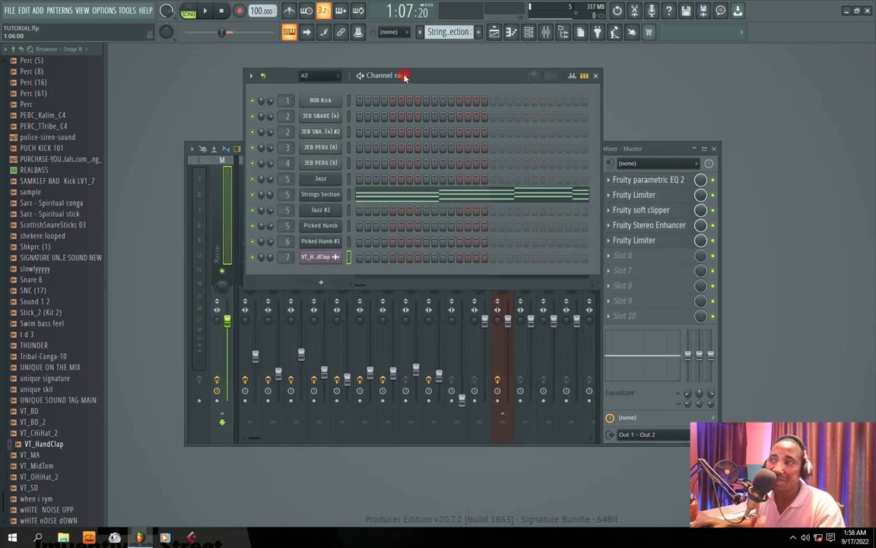
left_click(651, 146)
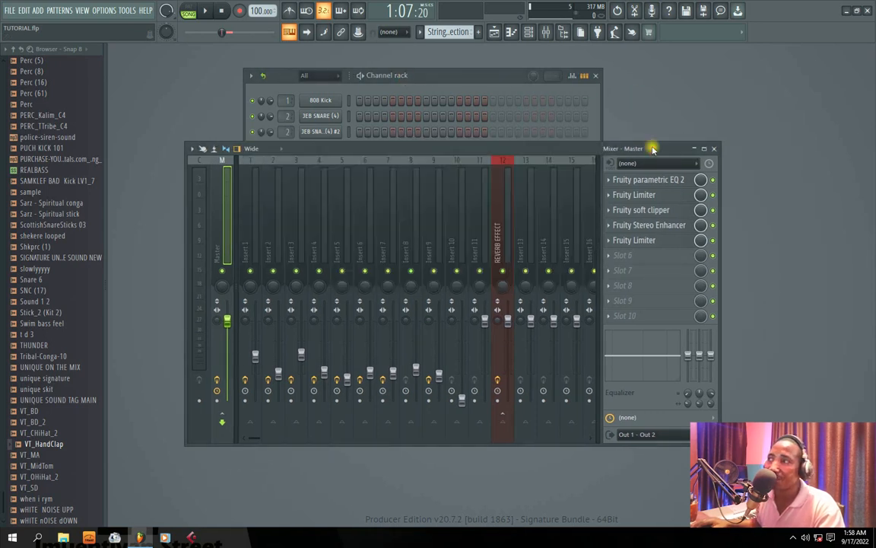
left_click_drag(424, 149, 427, 116)
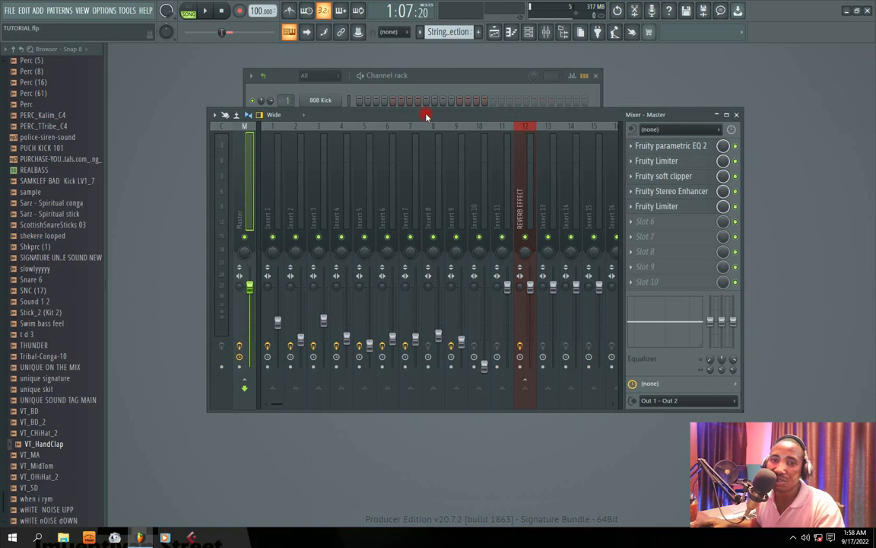
left_click_drag(434, 79, 472, 129)
left_click_drag(665, 114, 673, 83)
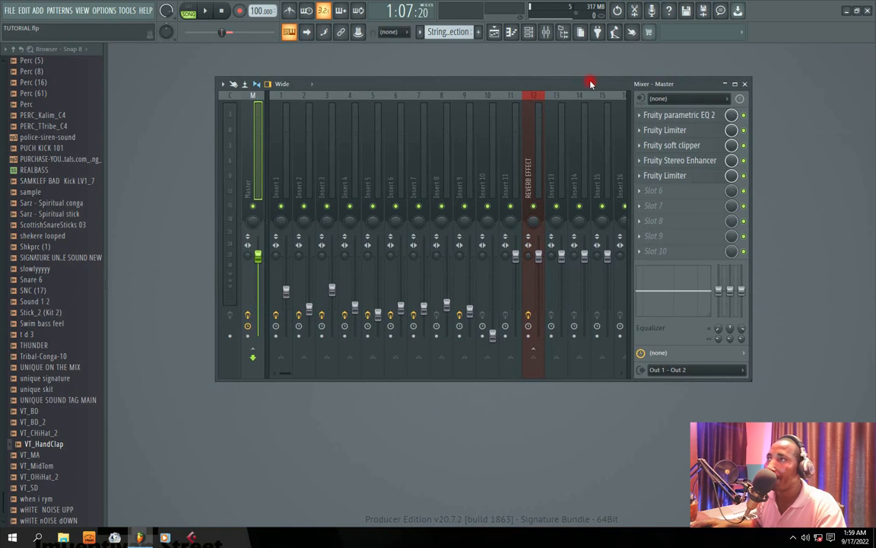
Show the playlist, clear the CO 2 time selection, and return the song position to the start.
left_click(495, 32)
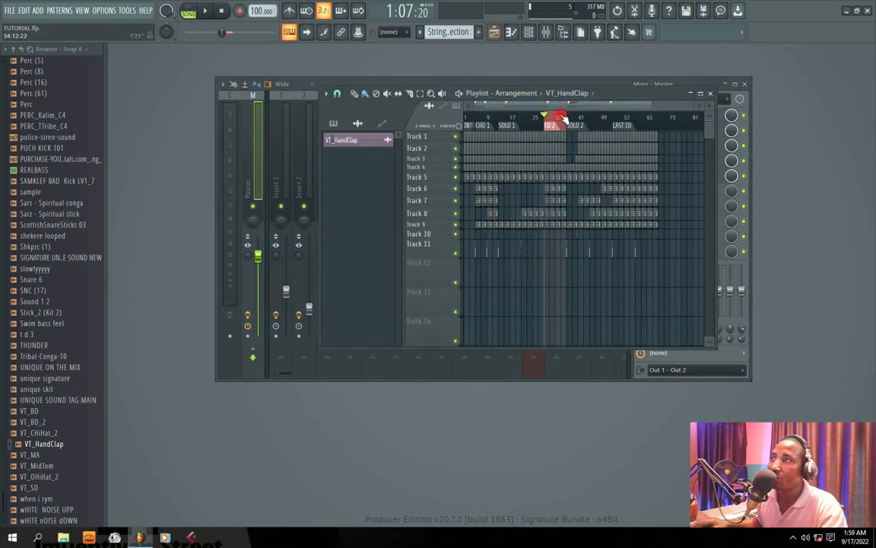
left_click_drag(627, 95, 588, 103)
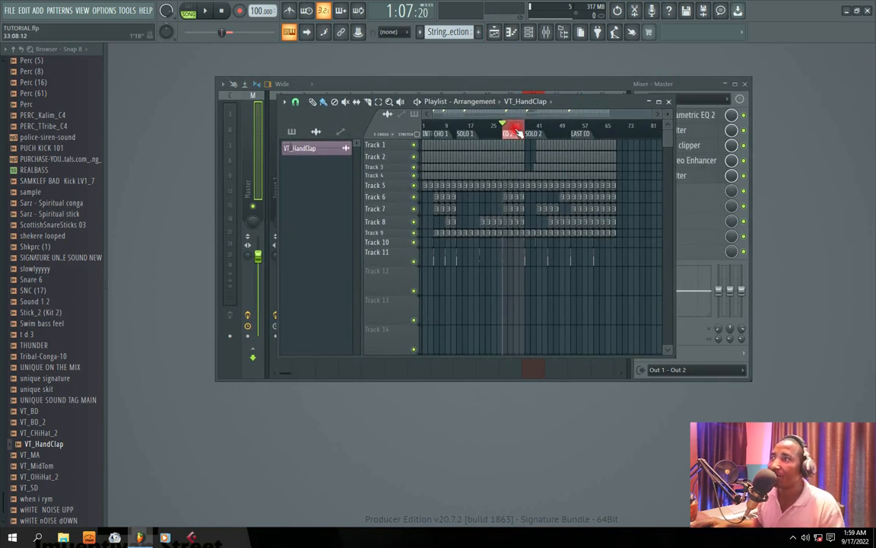
left_click(222, 12)
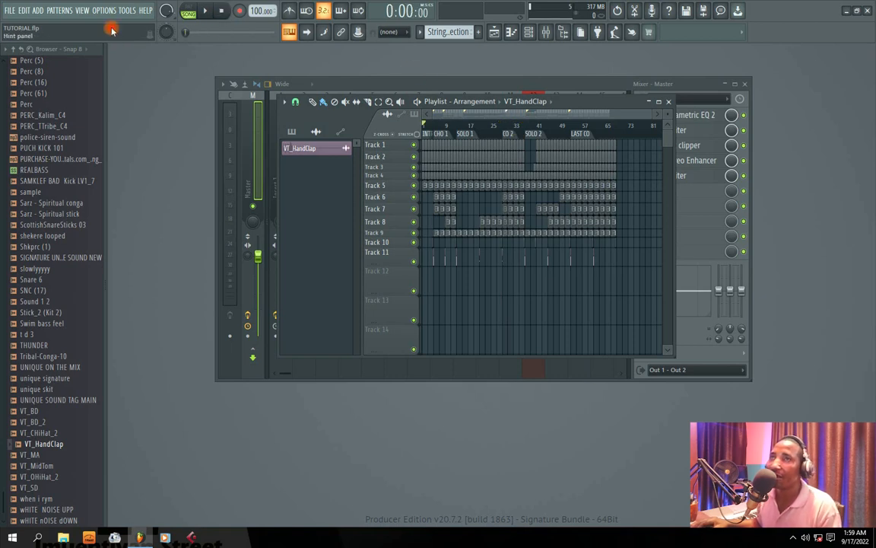
Export the song as a Microsoft wave file named TUTORIAL WAVE in the TUTORIAL MAIM folder.
left_click(8, 11)
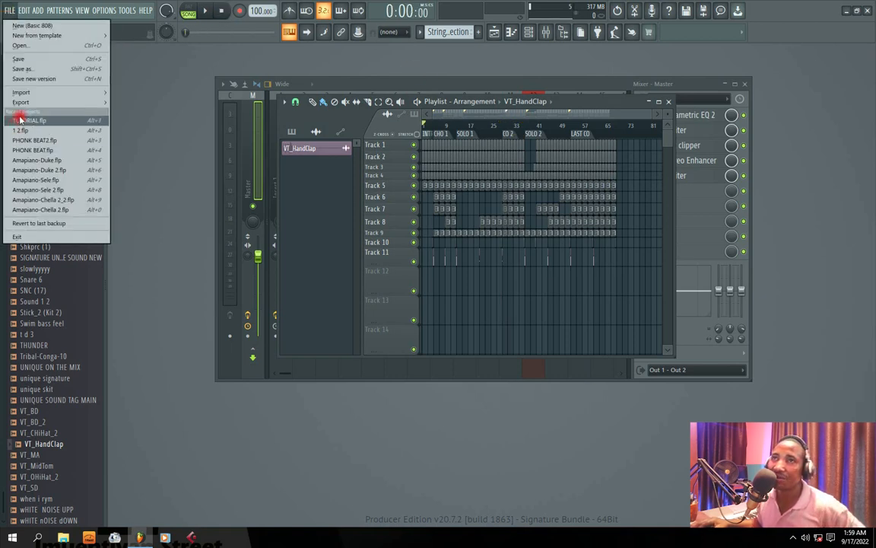
mouse_move(101, 102)
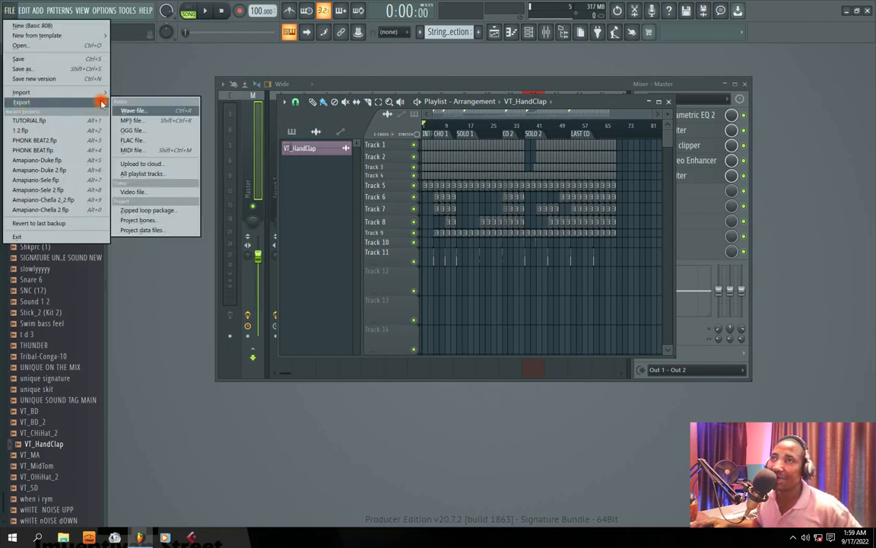
left_click(139, 112)
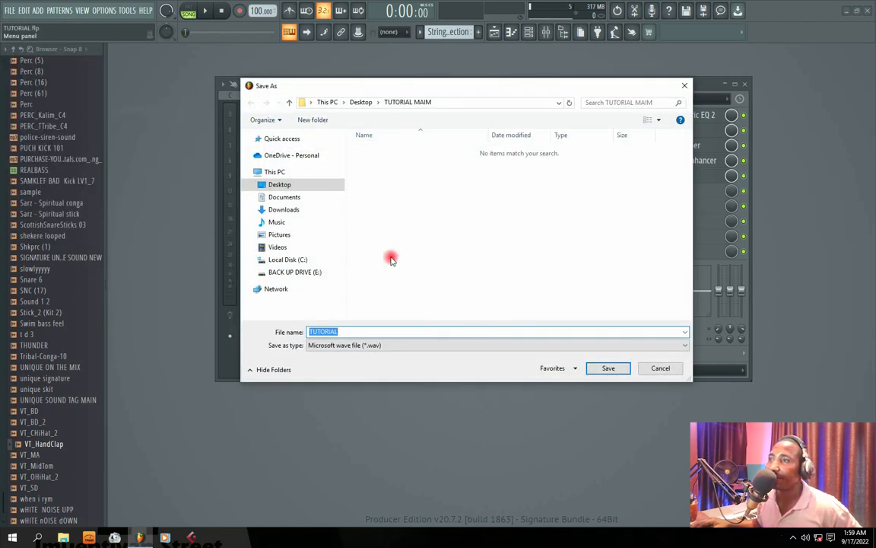
left_click(340, 333)
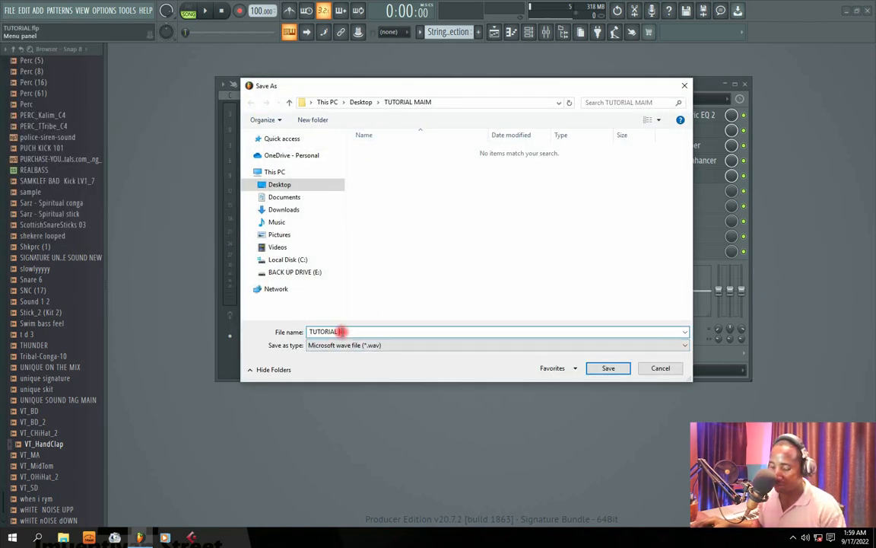
type("WASVE")
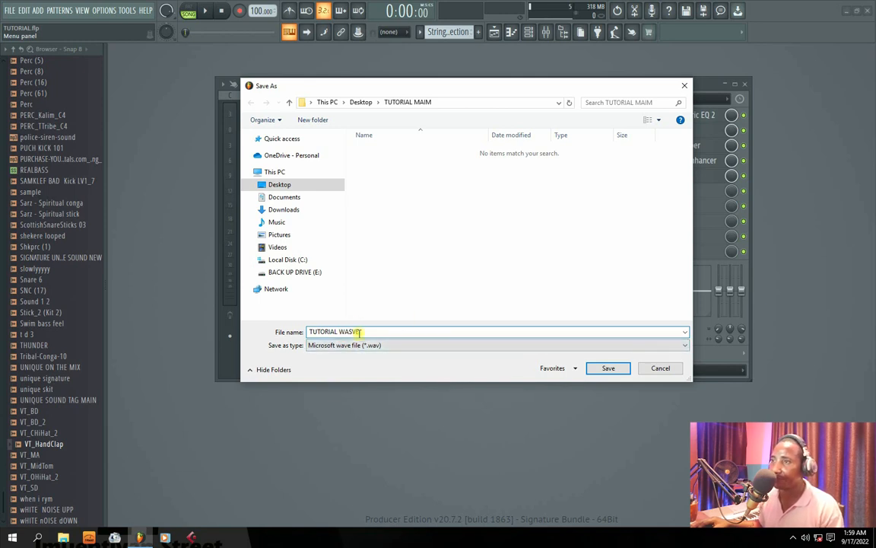
double_click(348, 333)
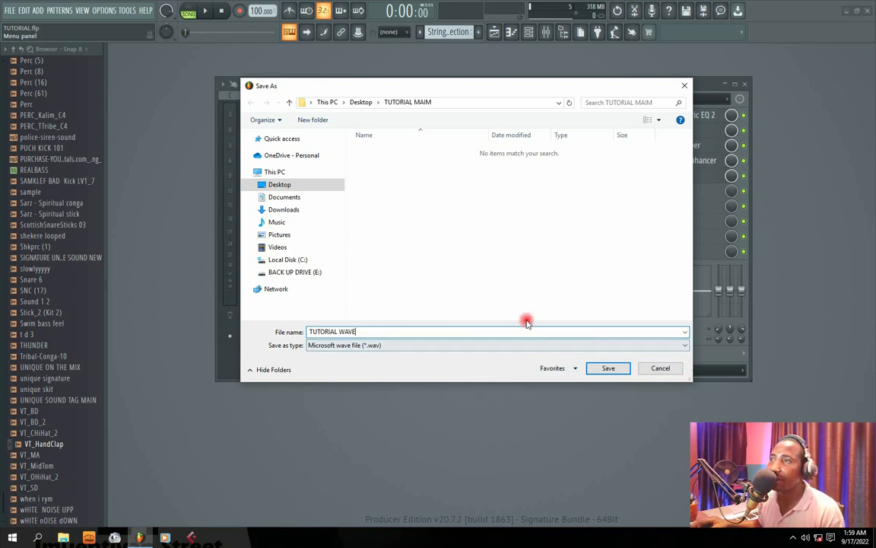
left_click_drag(371, 86, 346, 78)
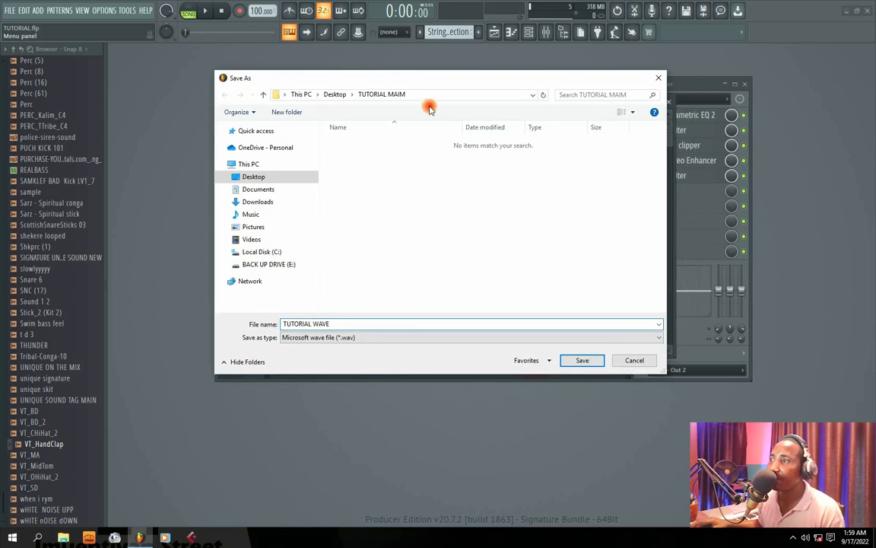
left_click(581, 361)
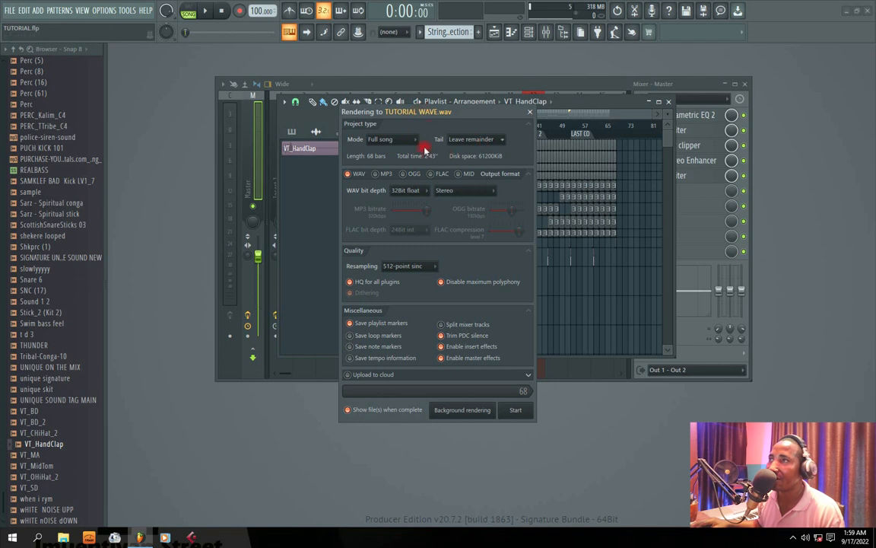
Start rendering the full song to WAV with 32Bit float depth and 512-point sinc resampling.
left_click(403, 190)
left_click(408, 220)
left_click(422, 189)
left_click(406, 212)
left_click(420, 193)
left_click(405, 222)
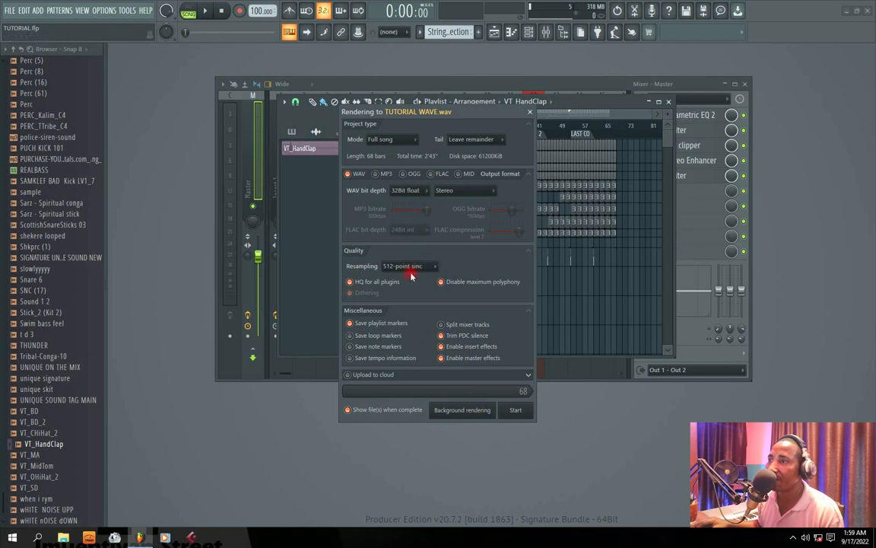
left_click_drag(430, 120, 418, 109)
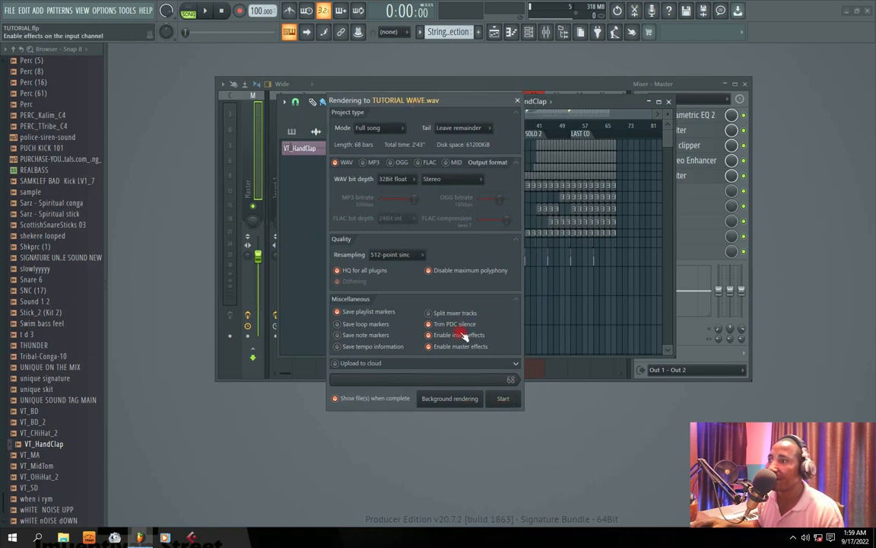
left_click(411, 255)
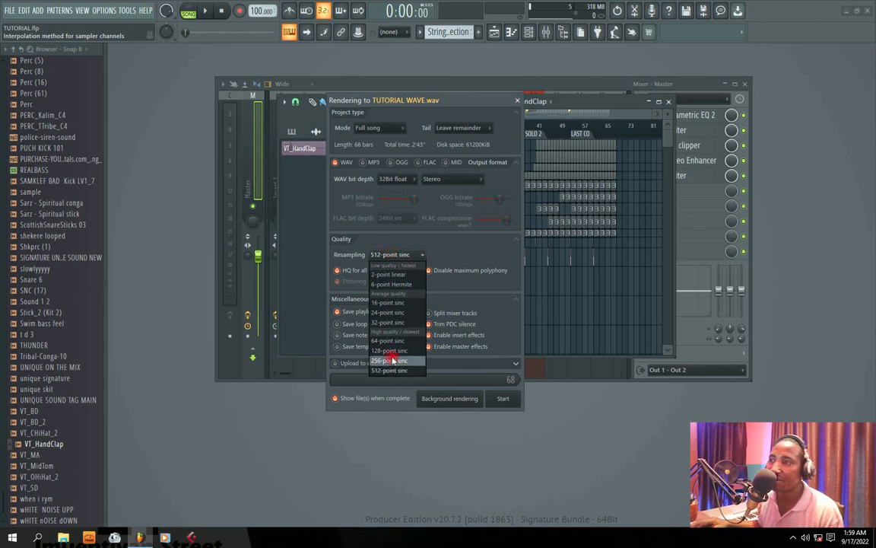
left_click(407, 255)
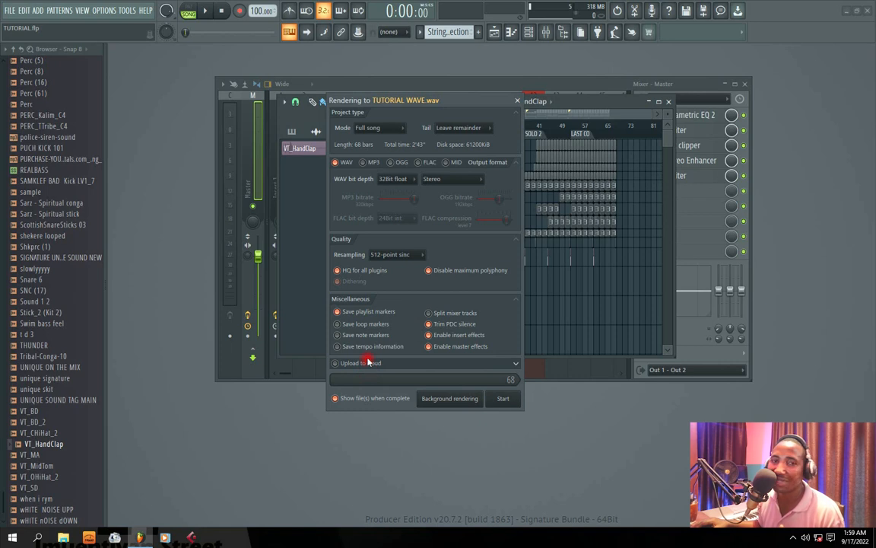
left_click(503, 398)
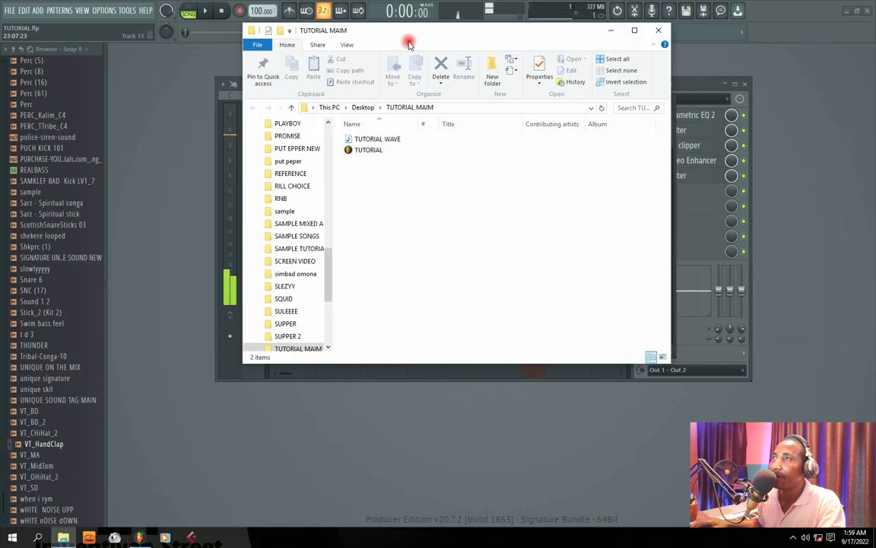
Play the rendered TUTORIAL WAVE file from the TUTORIAL MAIM folder in the media player.
left_click_drag(391, 29, 499, 98)
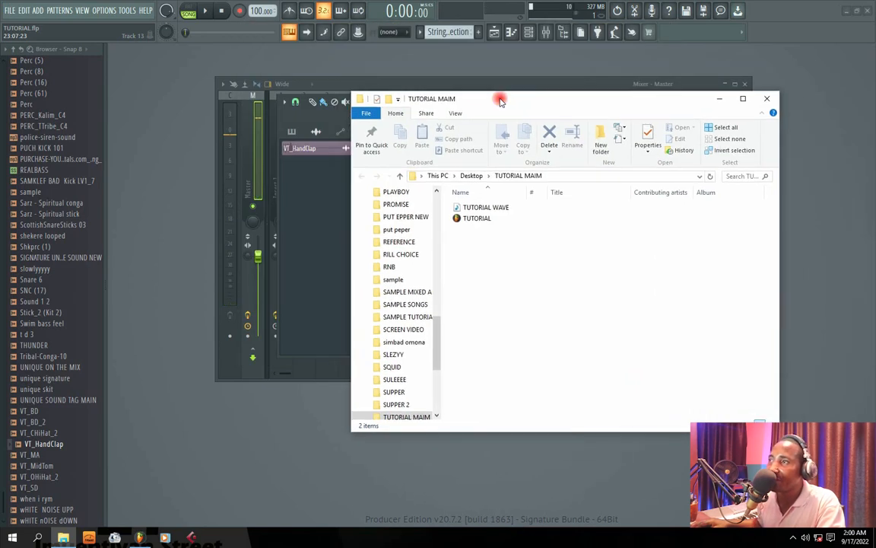
left_click(482, 219)
left_click(469, 209)
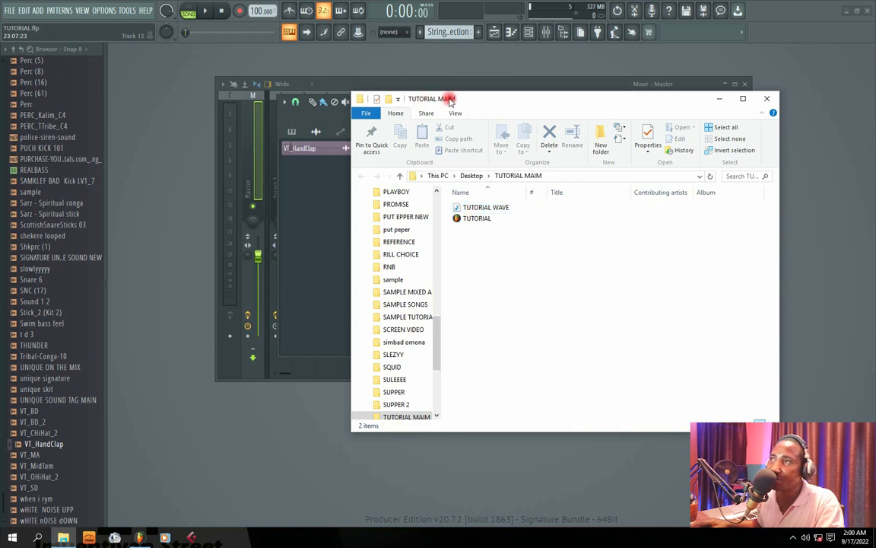
left_click(487, 210)
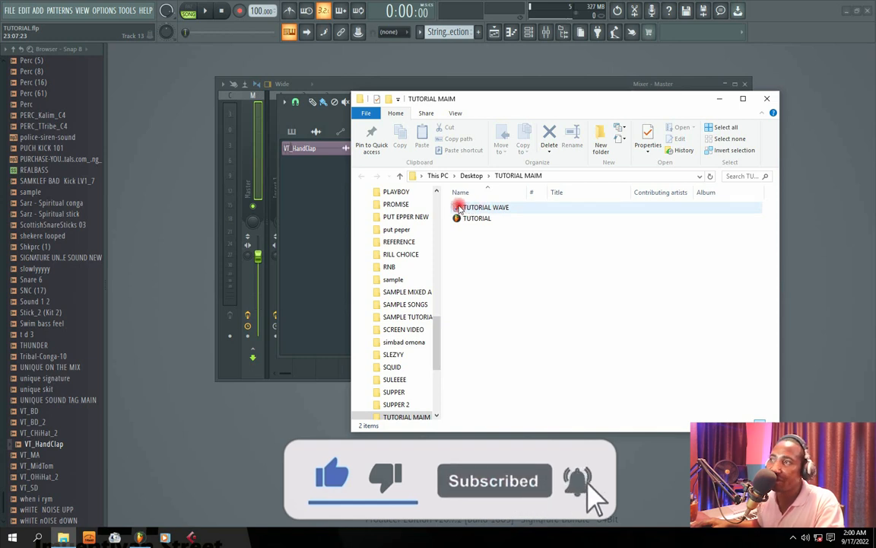
left_click(467, 207)
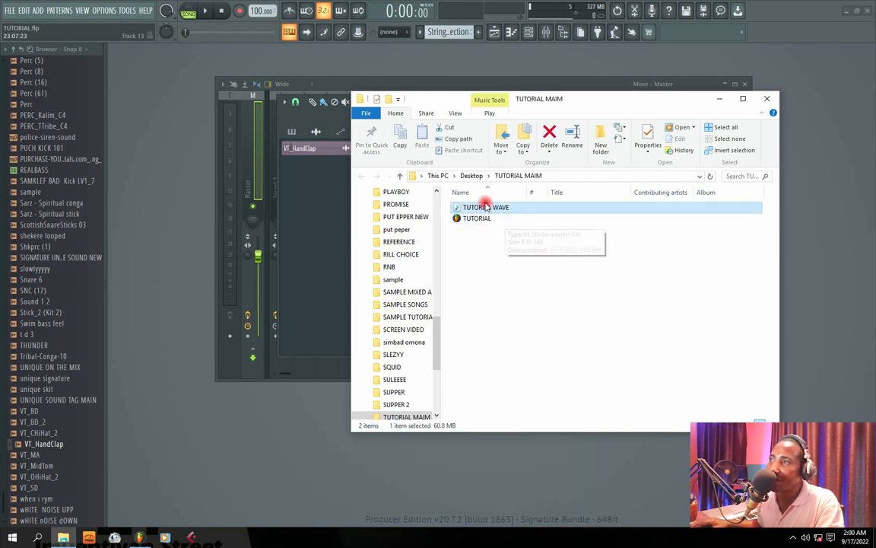
right_click(487, 207)
left_click(521, 215)
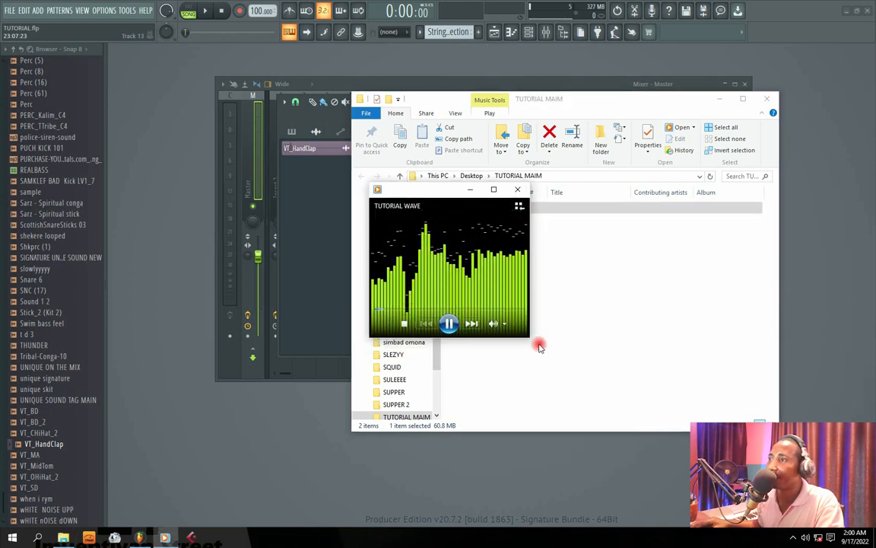
Enlarge and reposition the media player window, listen to the exported beat, and pause playback.
left_click_drag(529, 337, 712, 515)
left_click_drag(513, 196, 444, 135)
left_click(471, 443)
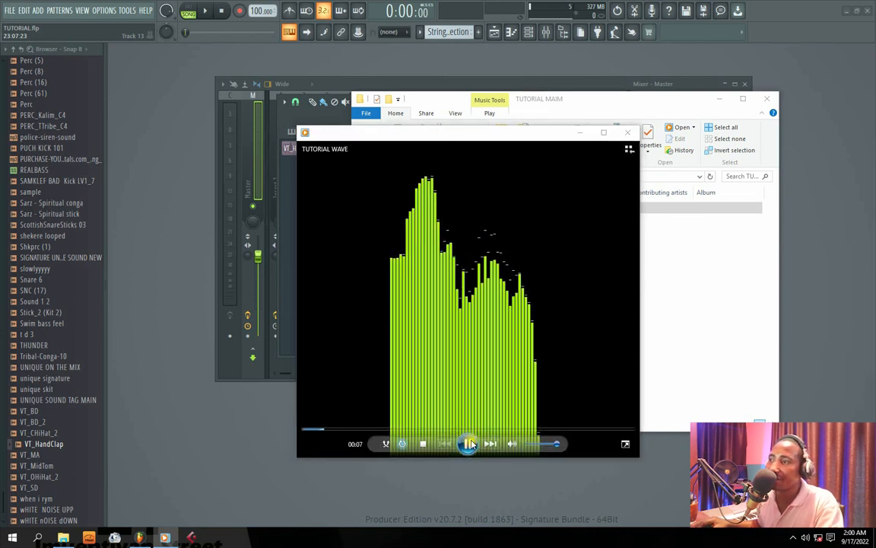
left_click(469, 443)
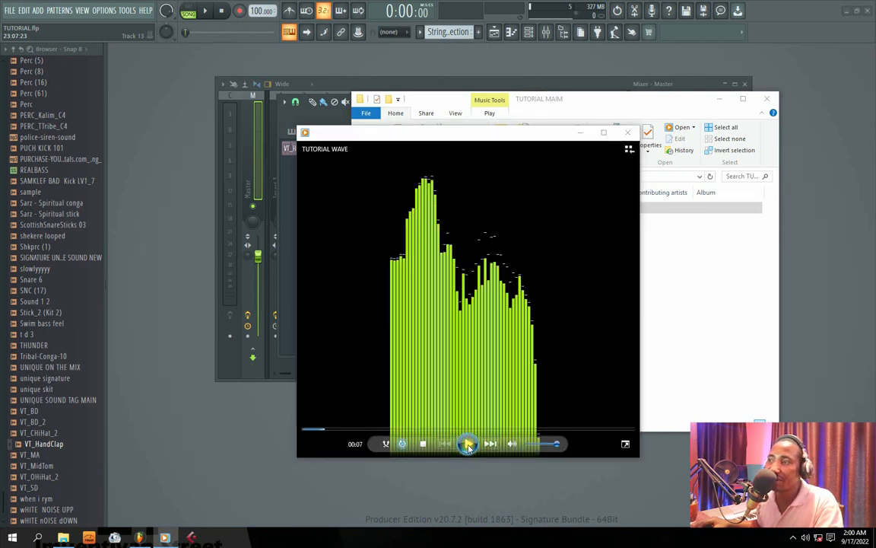
left_click(469, 442)
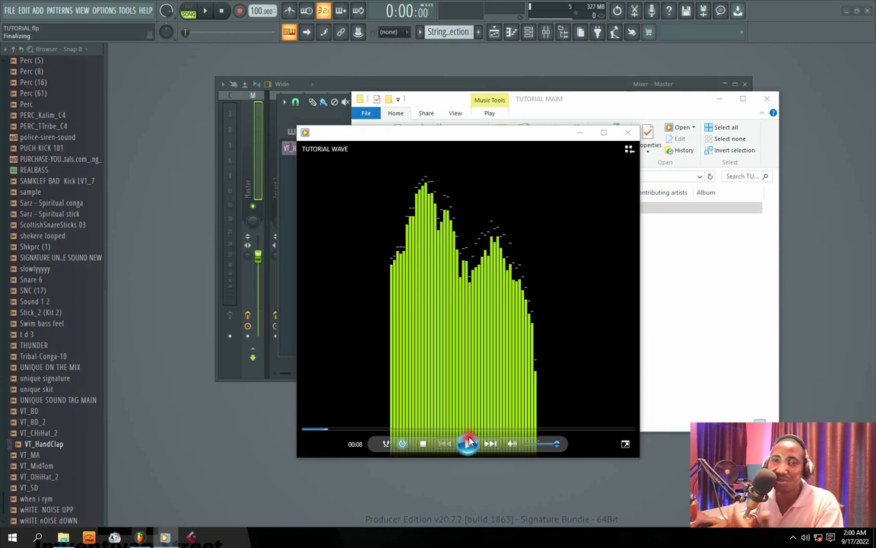
Close the media player and minimize the TUTORIAL MAIM folder window to return to FL Studio.
left_click_drag(458, 136, 493, 120)
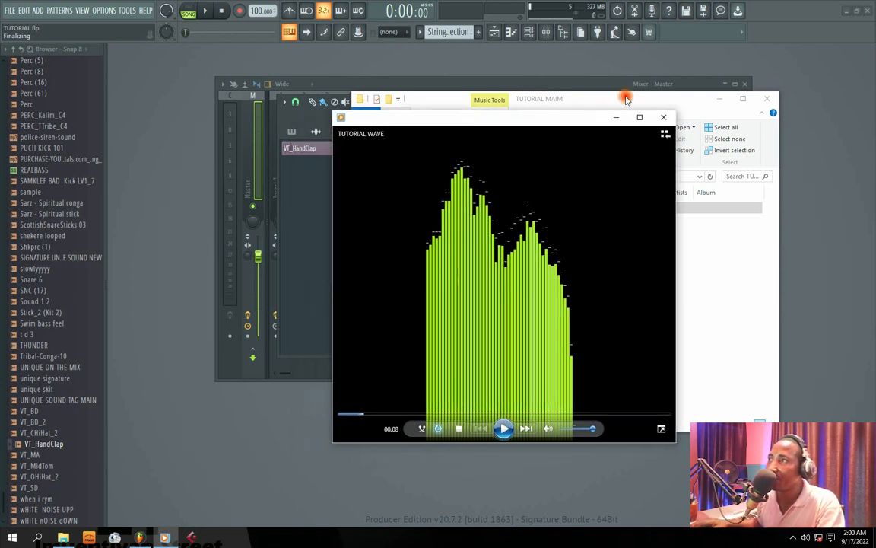
left_click(659, 119)
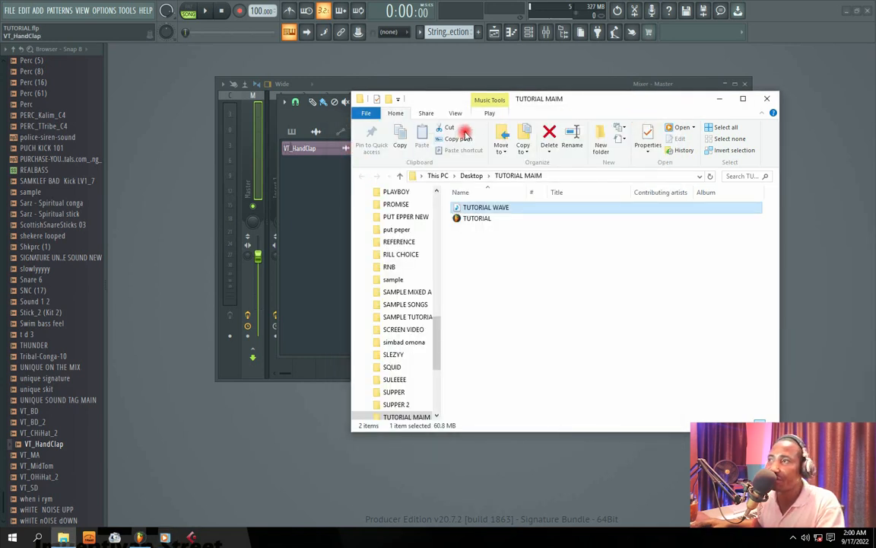
left_click(718, 99)
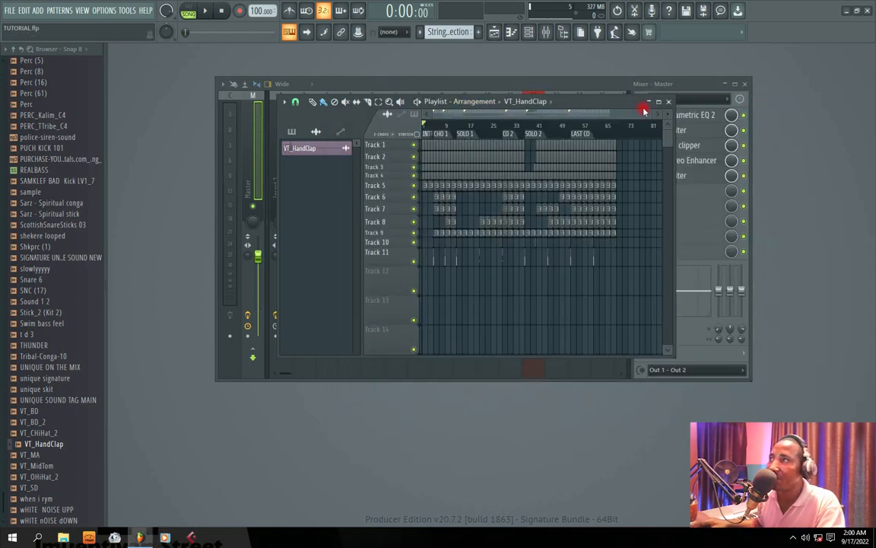
Export the full song as an MP3 file named TUTORIAL MP3 in the TUTORIAL MAIM folder and start rendering.
left_click(10, 9)
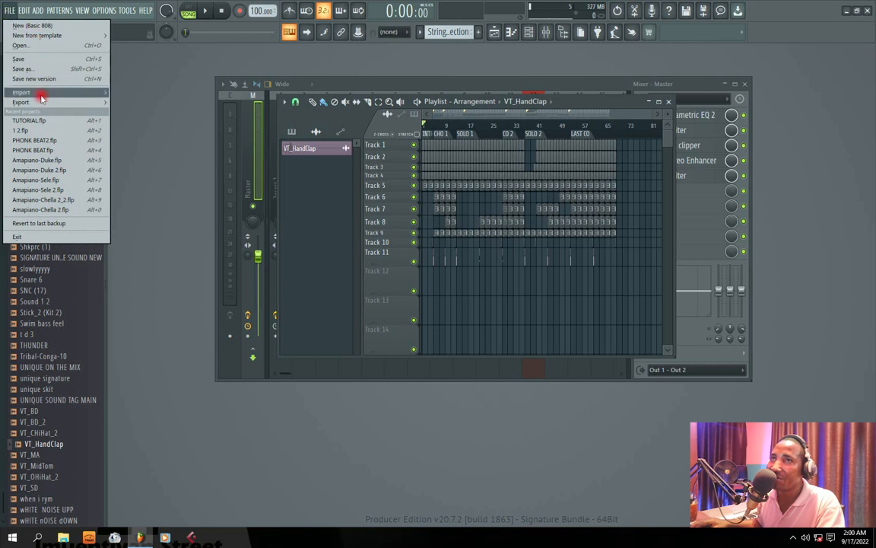
mouse_move(27, 105)
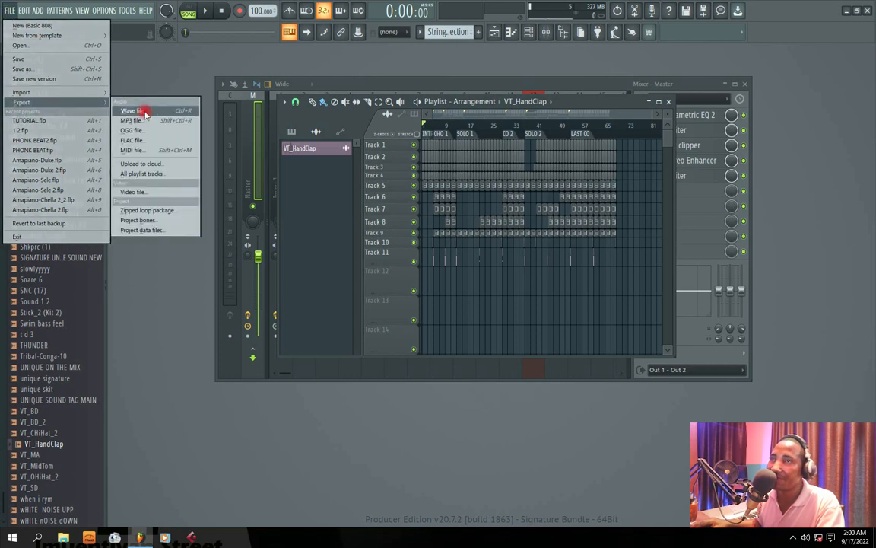
left_click(124, 119)
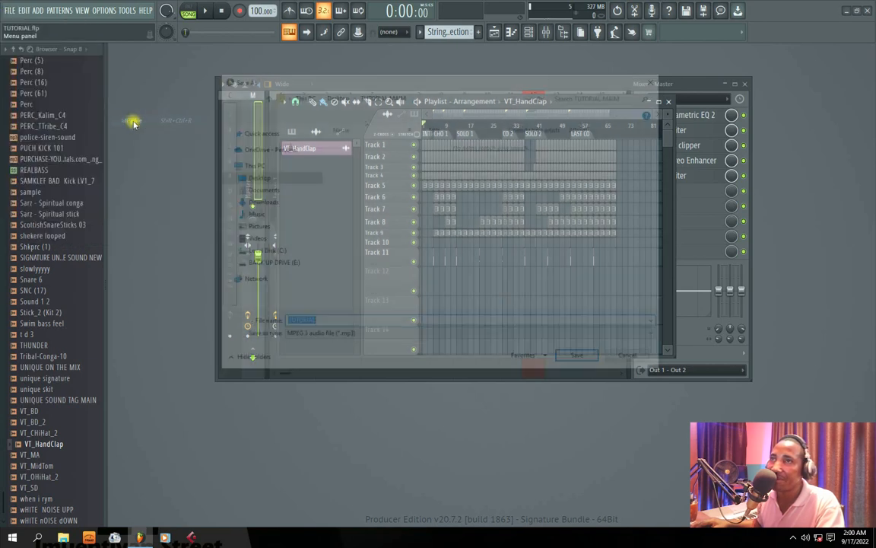
left_click(309, 324)
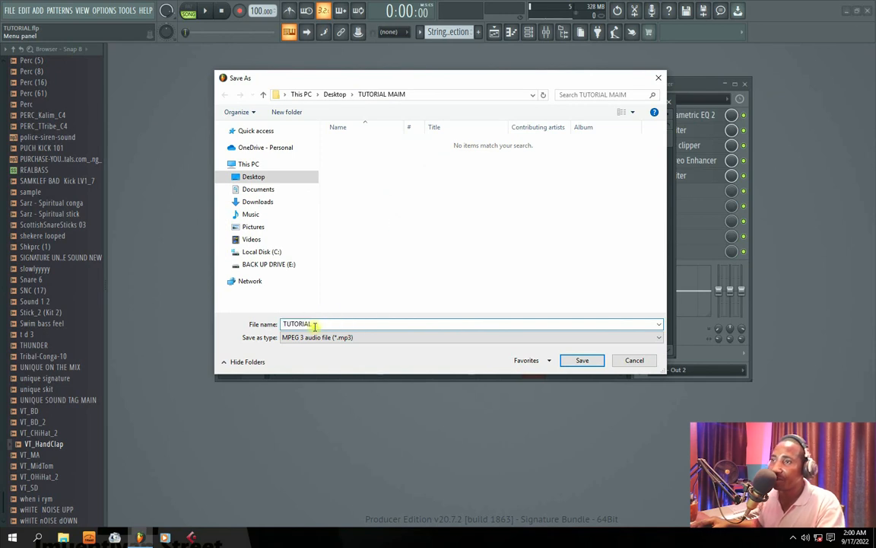
type("MP3")
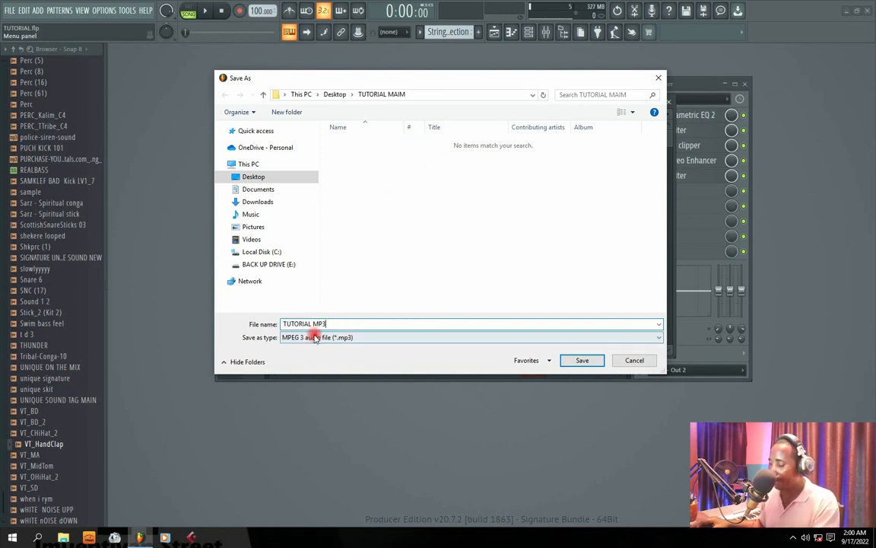
key("Return")
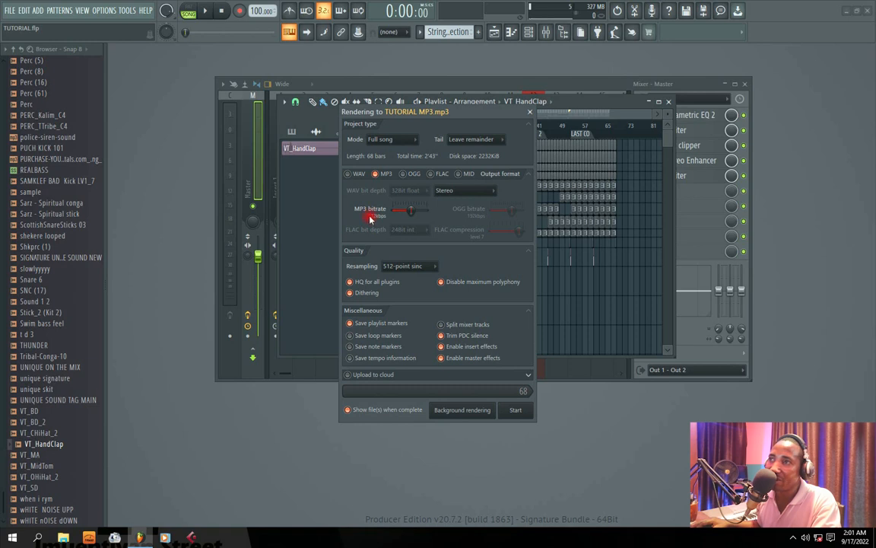
left_click(514, 412)
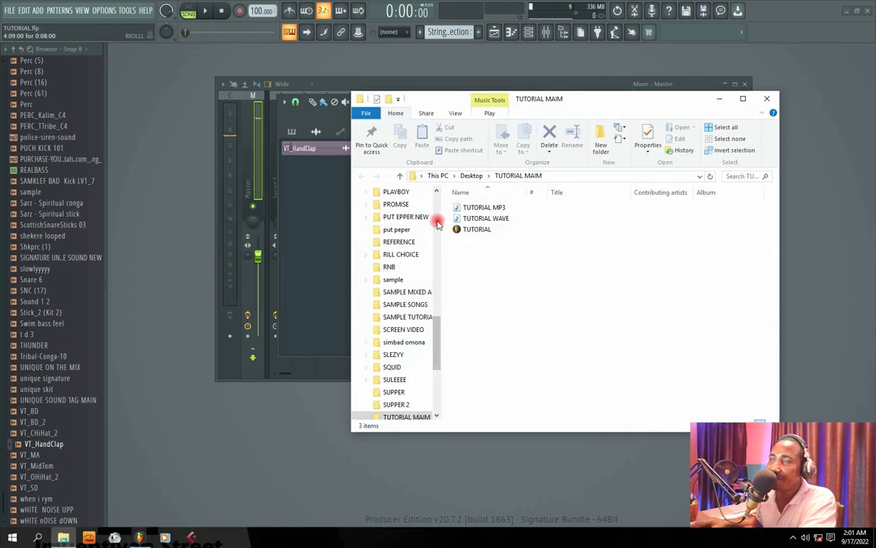
Select the rendered TUTORIAL MP3 file in the TUTORIAL MAIM folder and play it in the media player.
left_click(493, 220)
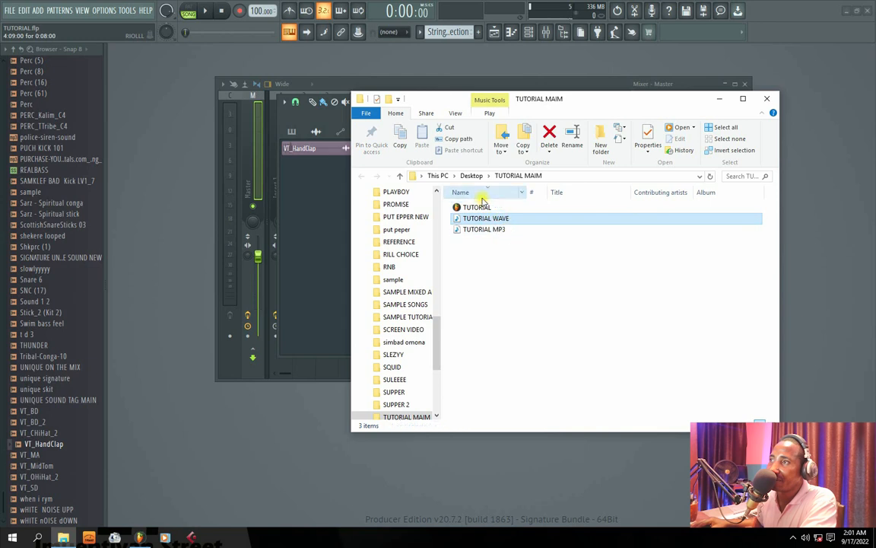
left_click(482, 196)
left_click(500, 208)
left_click(493, 231)
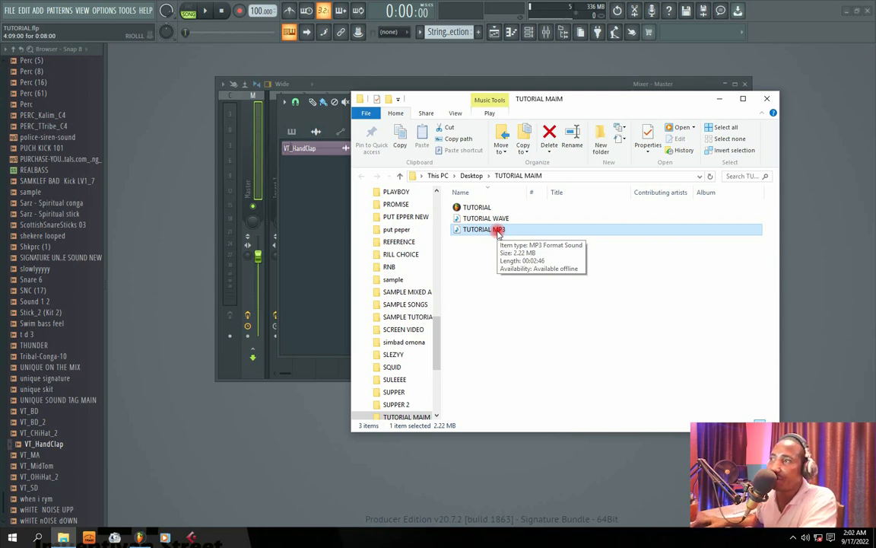
right_click(502, 228)
left_click(515, 233)
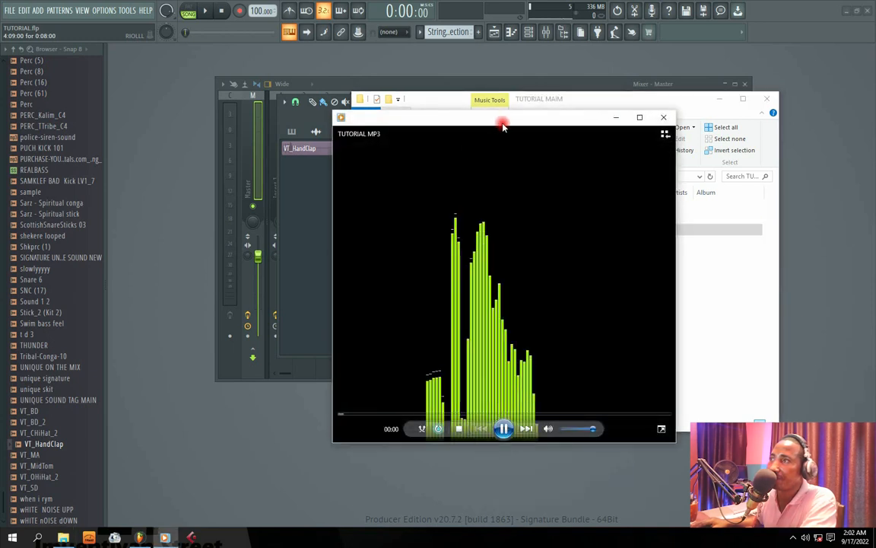
Reposition and widen the media player window while listening to TUTORIAL MP3, and pause the playback.
left_click_drag(503, 121, 377, 123)
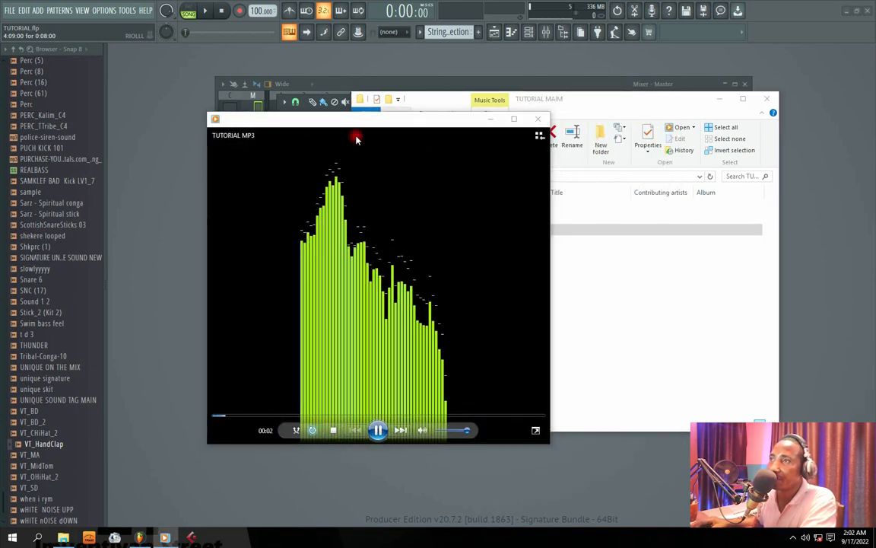
left_click_drag(293, 121, 311, 109)
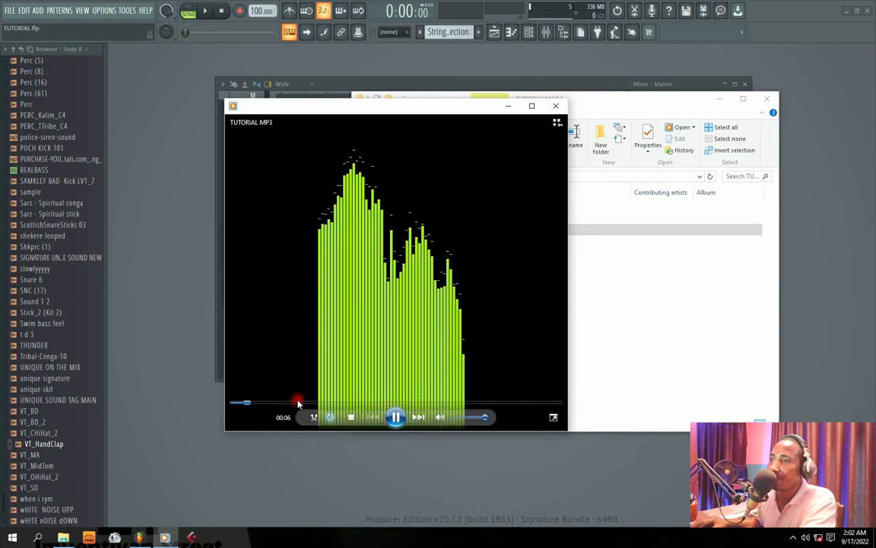
left_click_drag(342, 113, 365, 112)
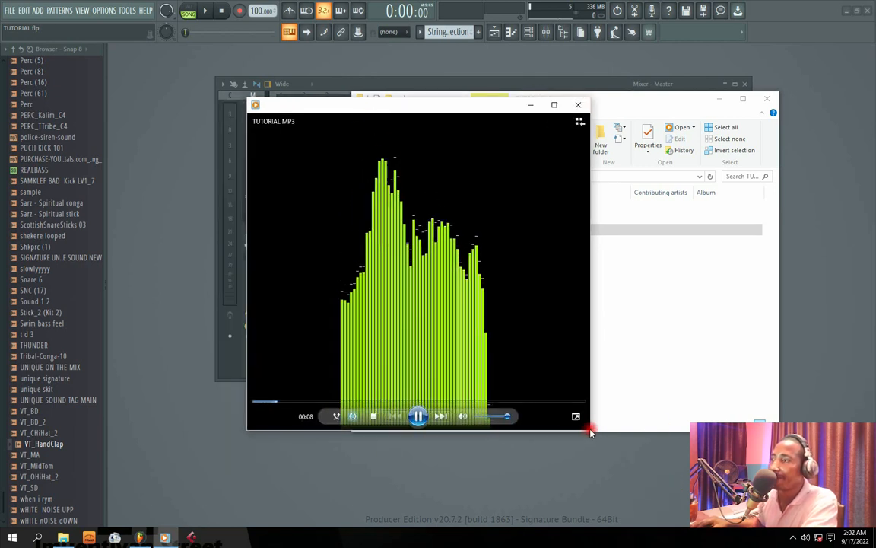
left_click_drag(593, 435, 641, 411)
left_click_drag(411, 107, 463, 133)
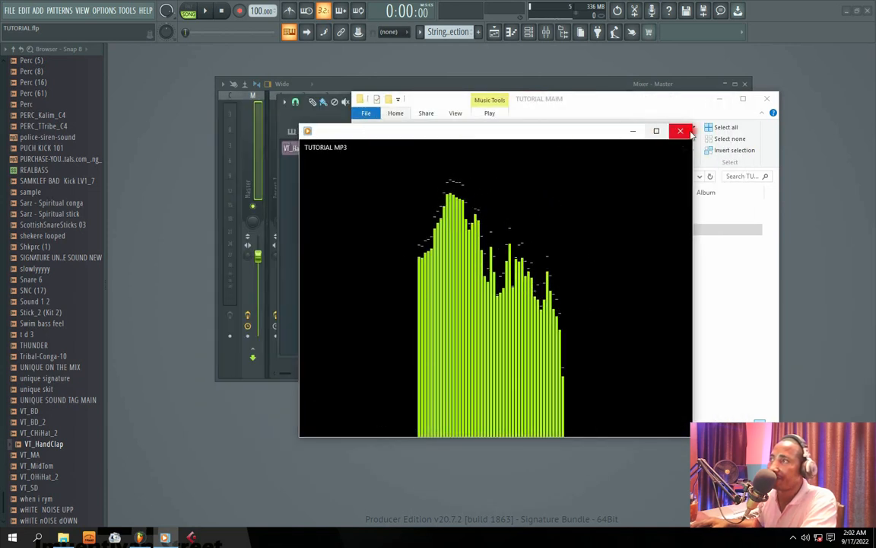
left_click(496, 423)
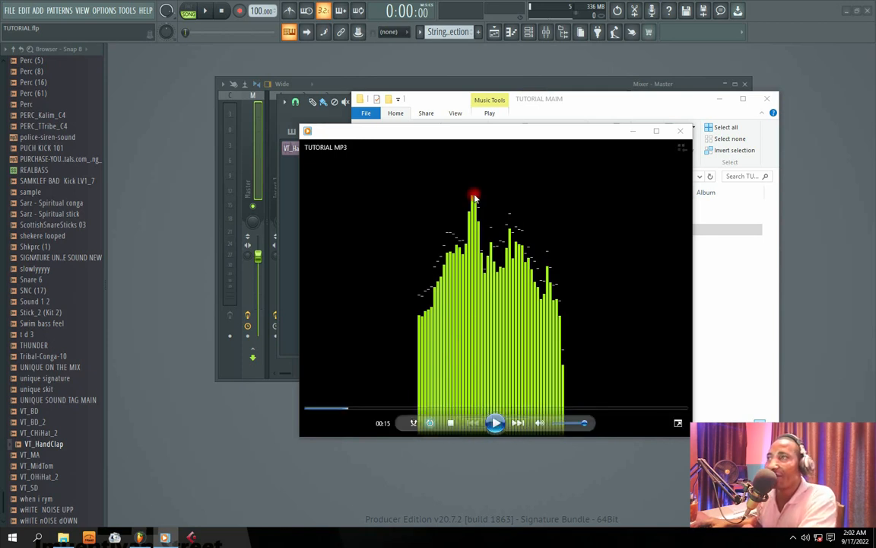
left_click_drag(396, 133, 397, 132)
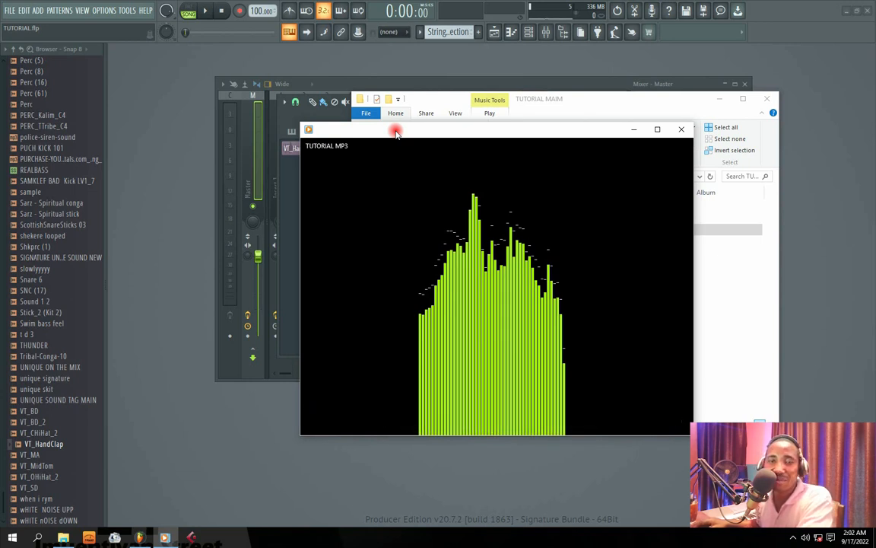
mouse_move(397, 132)
left_mouse_down()
mouse_move(404, 130)
mouse_move(387, 131)
left_mouse_up()
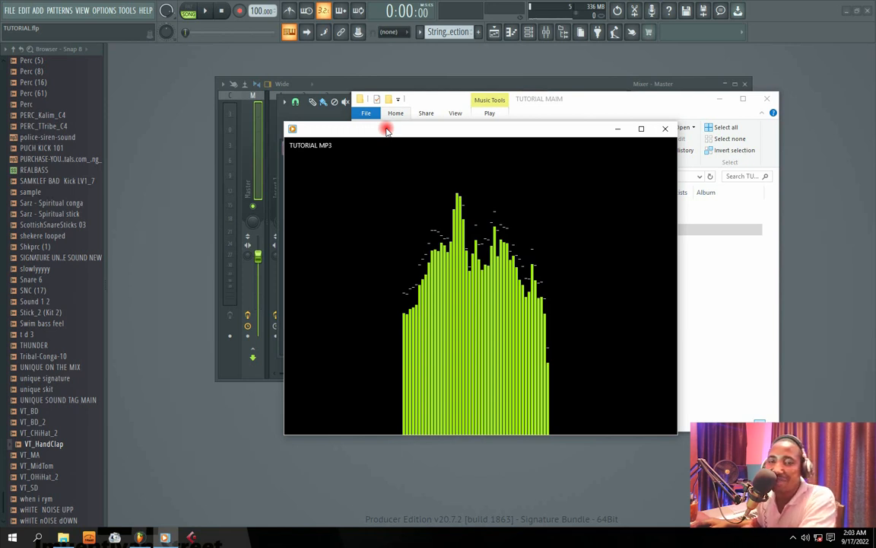
left_click_drag(386, 131, 397, 132)
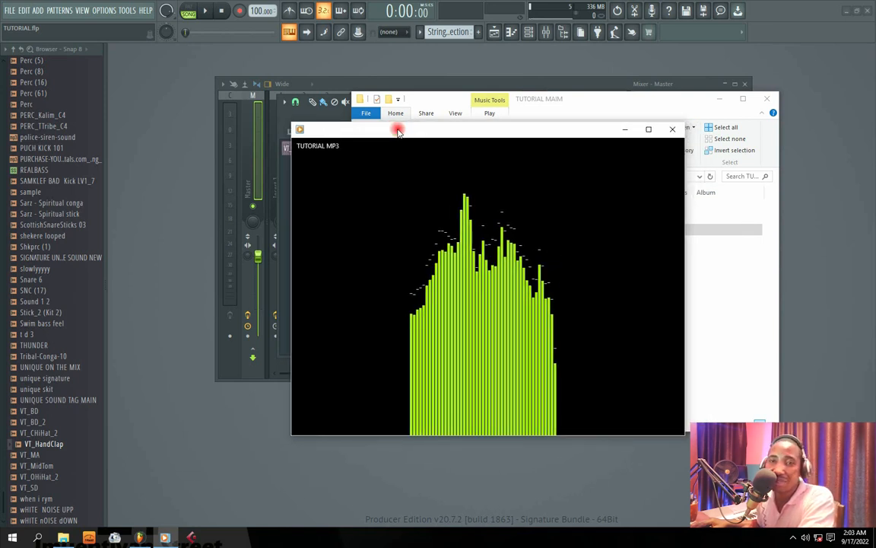
left_click_drag(397, 132, 397, 129)
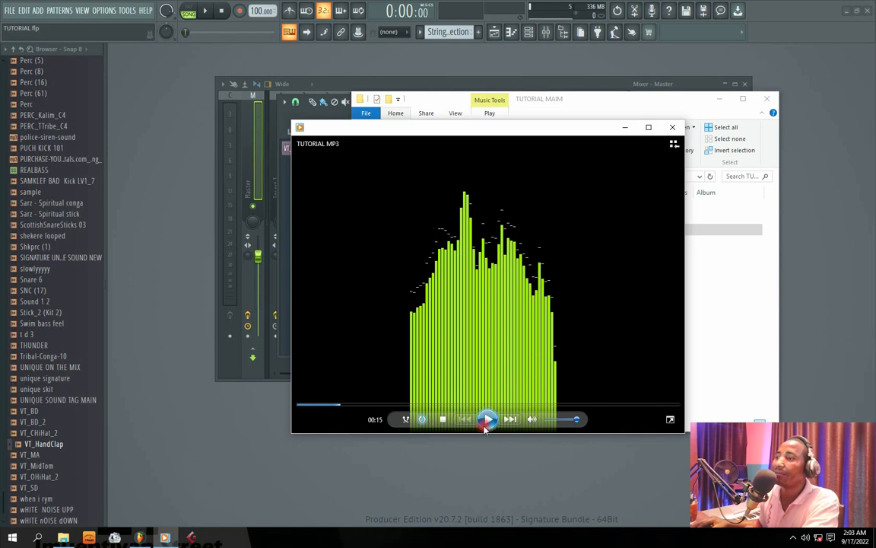
Resume TUTORIAL MP3 to hear more of the beat, and close the media player and the TUTORIAL MAIM folder window.
left_click(487, 419)
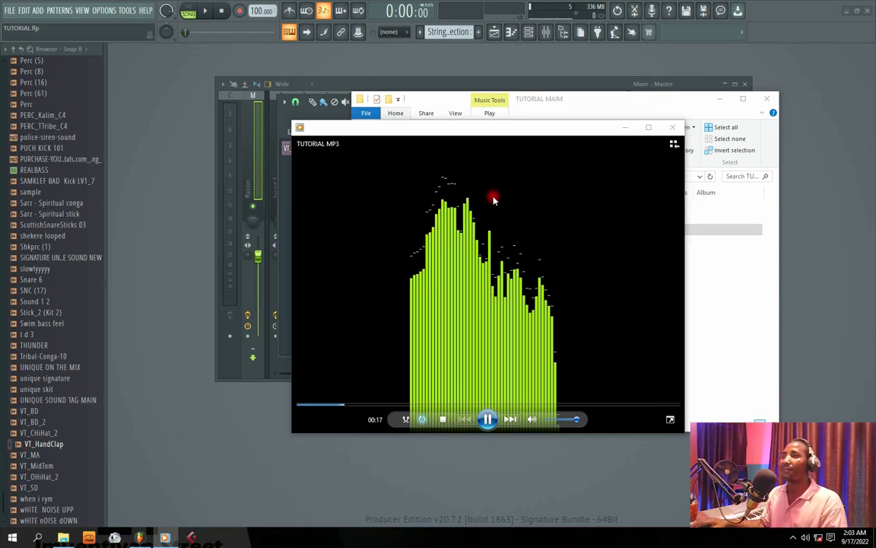
left_click_drag(440, 143, 384, 108)
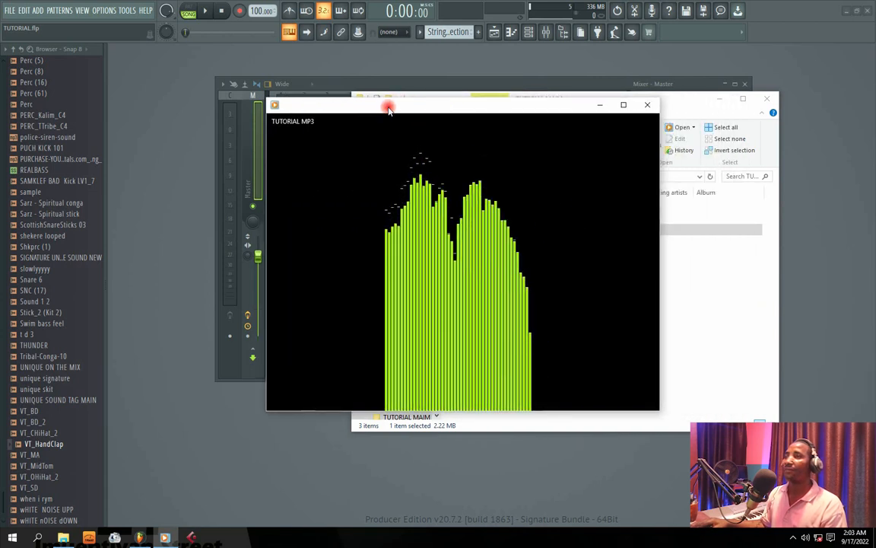
left_click(647, 105)
left_click(767, 98)
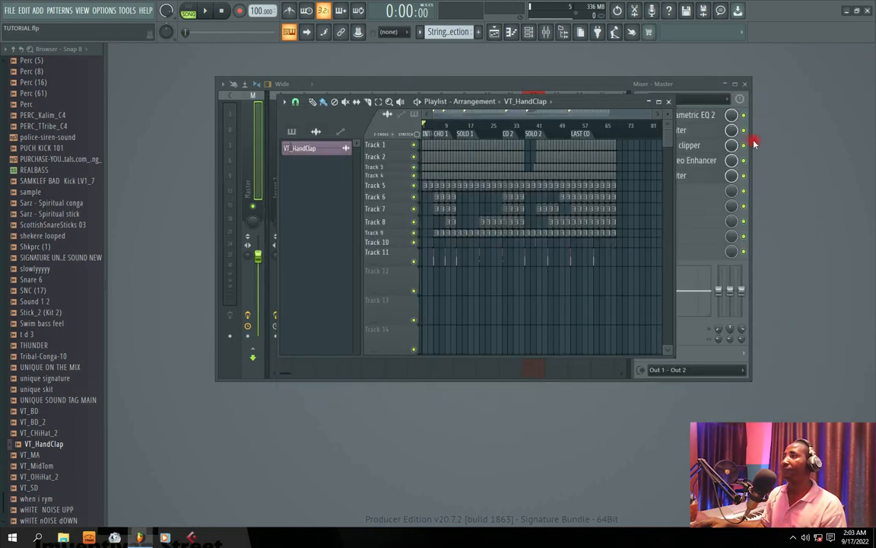
left_click(794, 537)
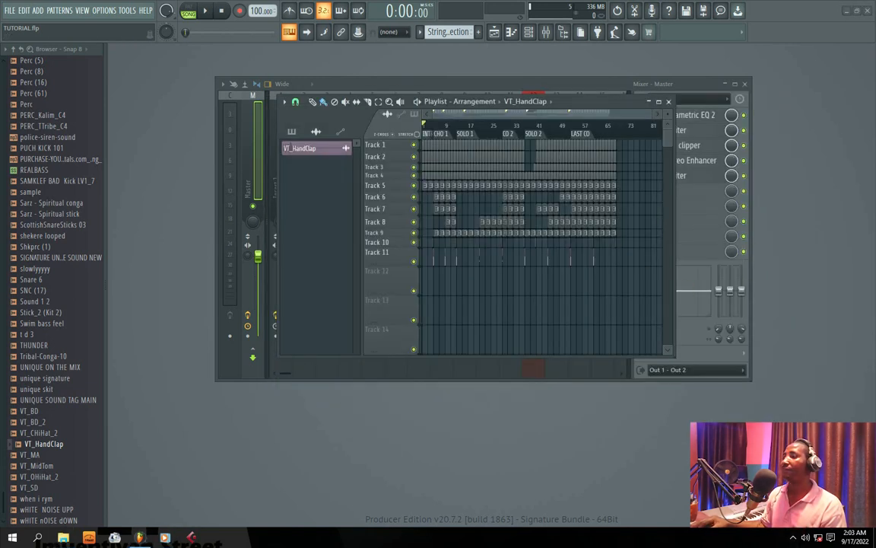